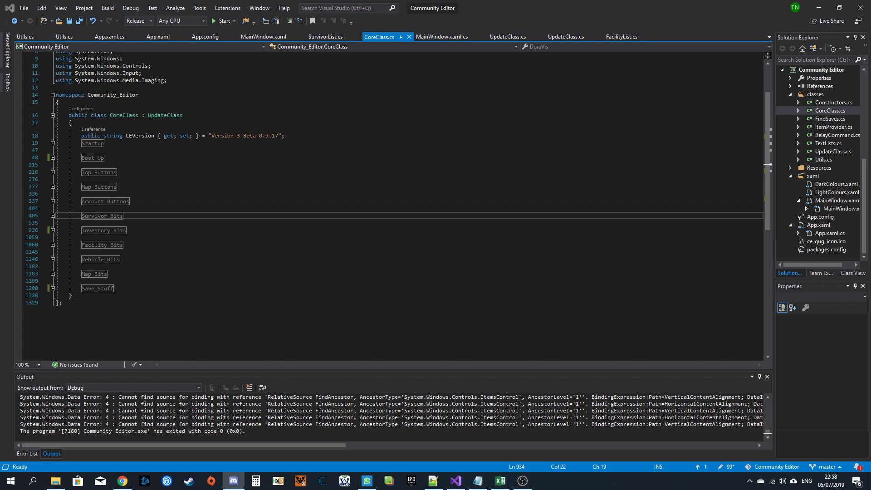
Switch to Discord and read the rules and faq channels of the State of Decay 2 Modding server
click(233, 481)
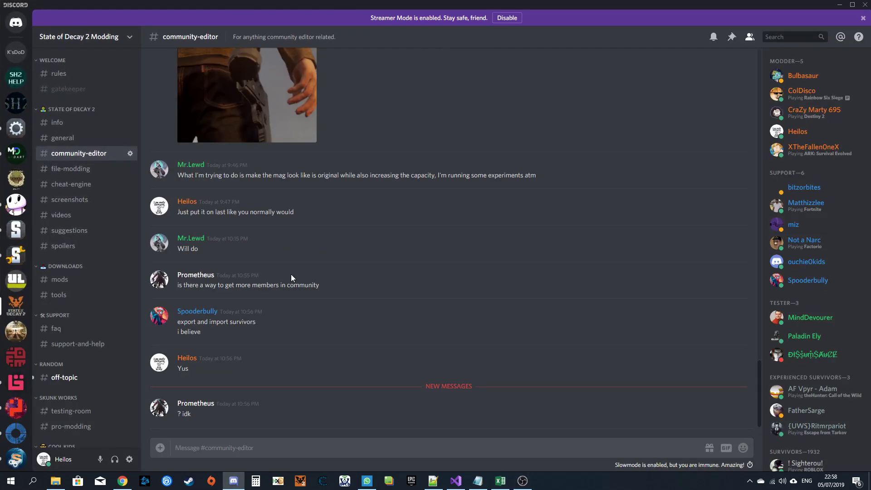
click(61, 74)
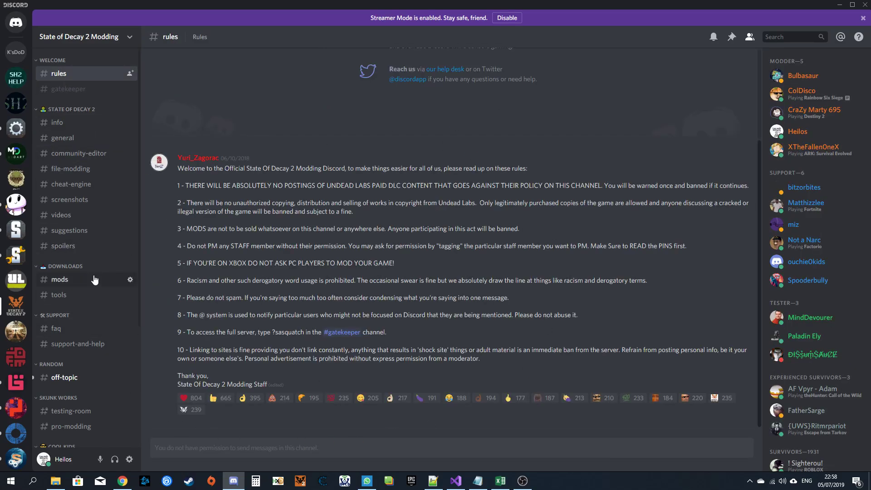
click(55, 329)
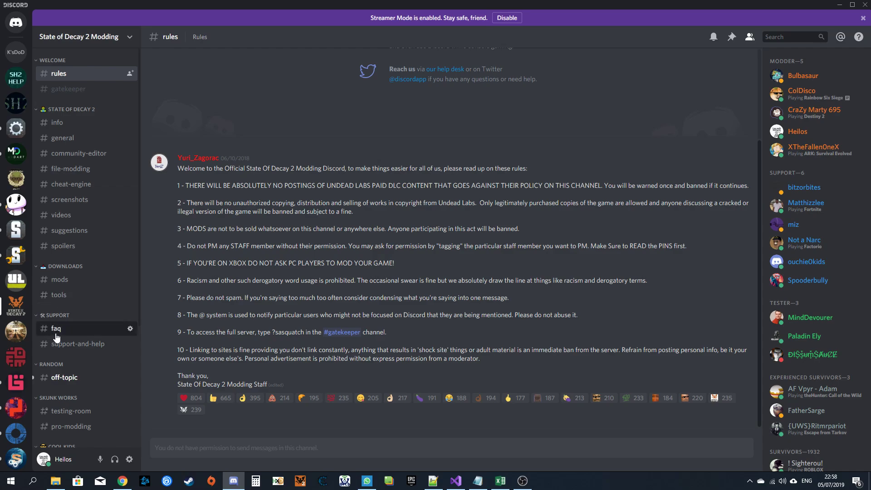
scroll(328, 91, up, 5)
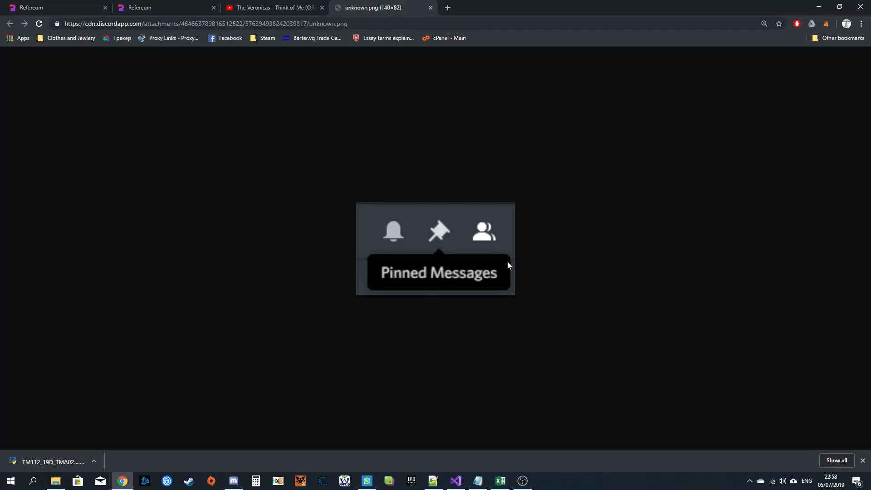
click(234, 481)
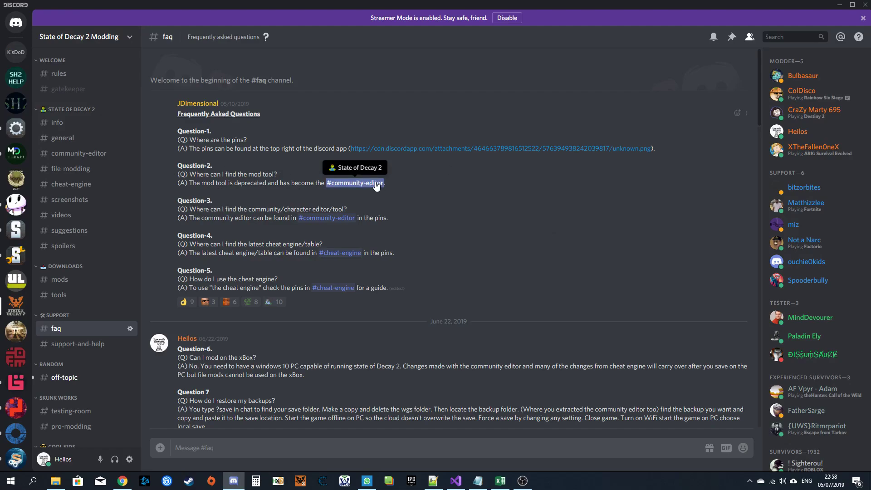
Download CEBeta0917.zip from the Community Editor 0.9.17 message pinned in the community-editor channel
click(355, 183)
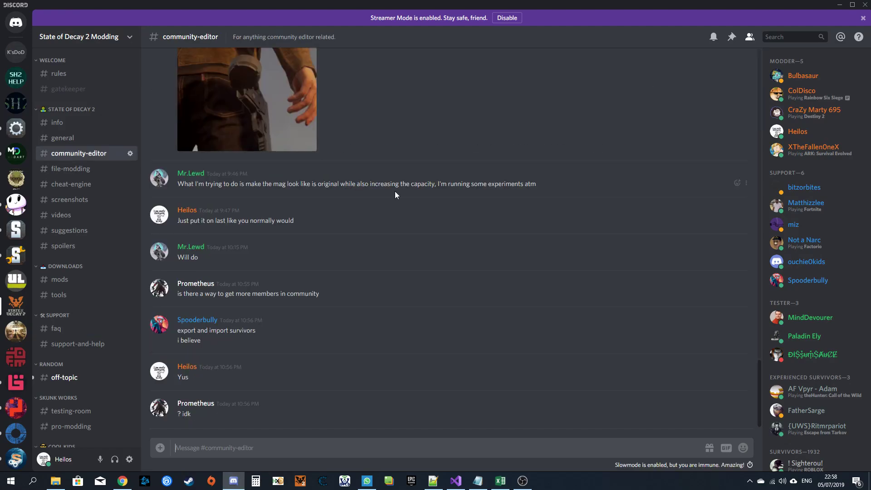
click(731, 37)
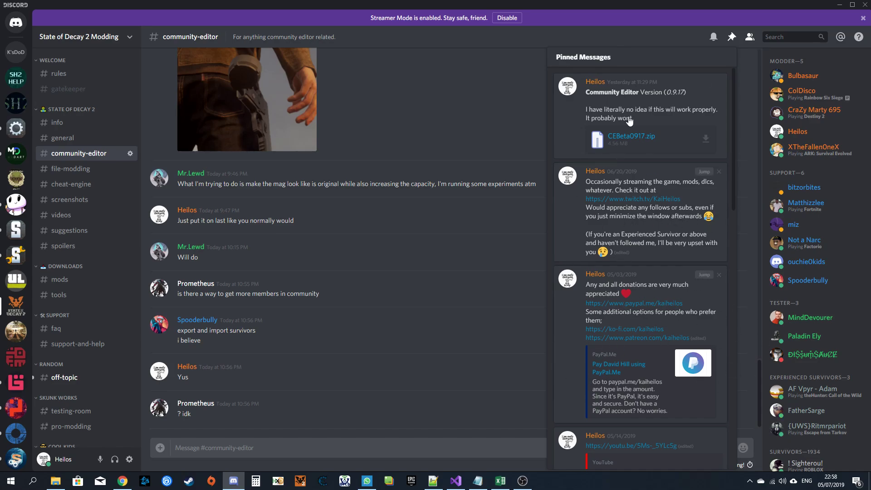
click(704, 84)
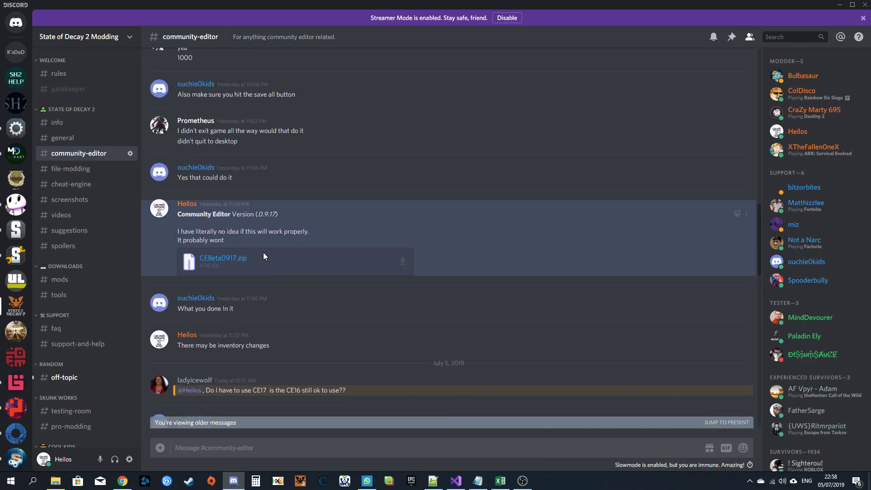
click(402, 266)
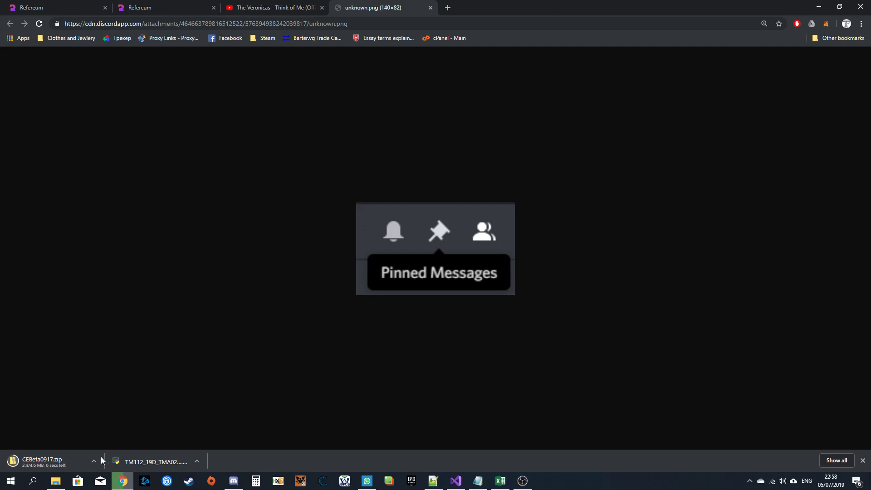
Show the CEBeta0917.zip download in its folder and keep the flagged file
click(94, 460)
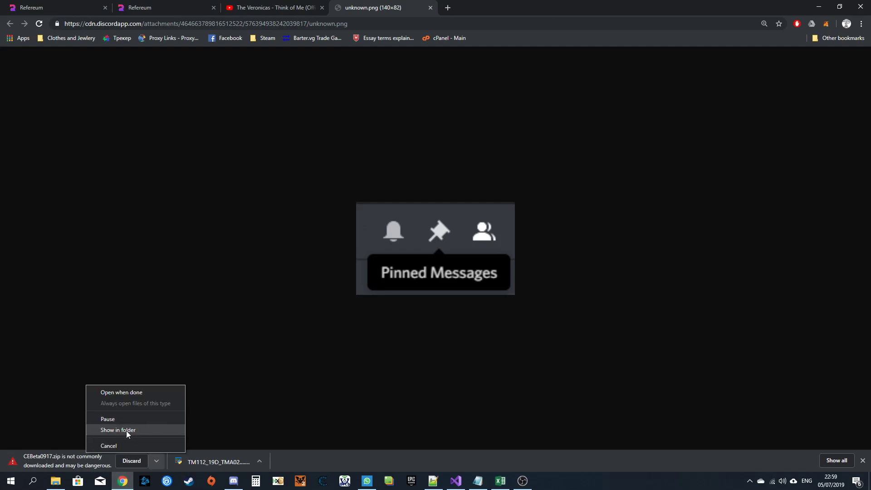
click(127, 432)
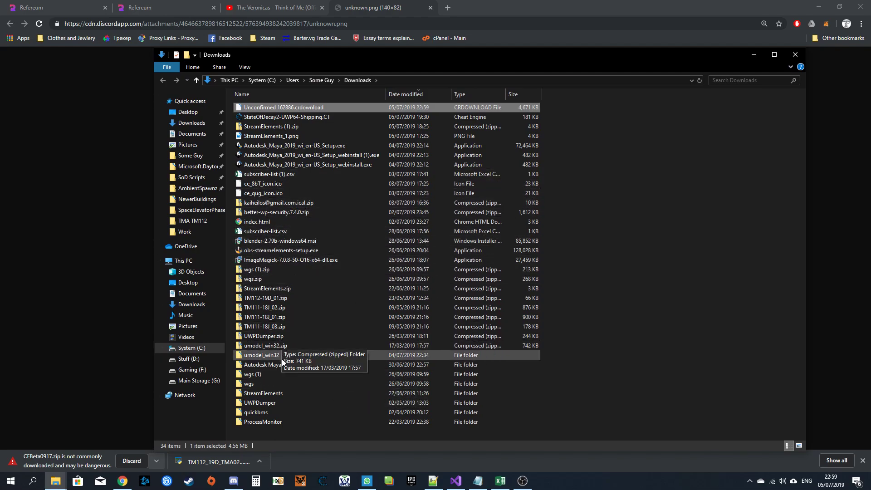
click(156, 462)
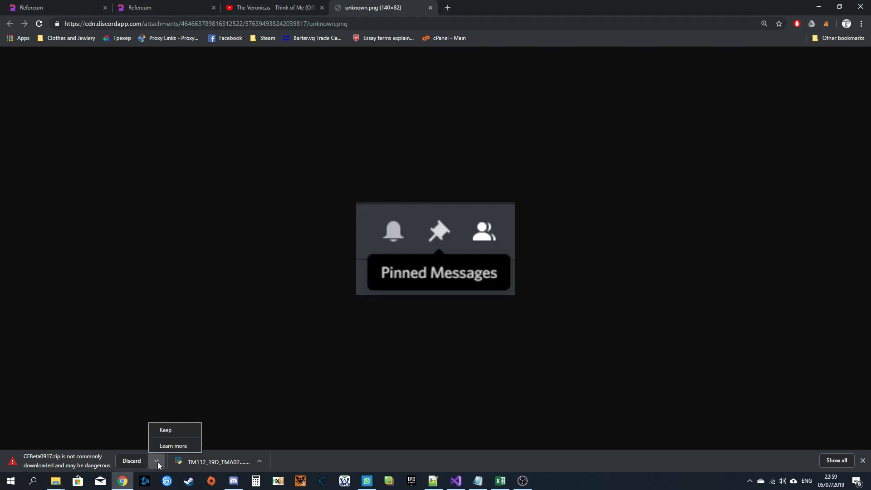
click(170, 430)
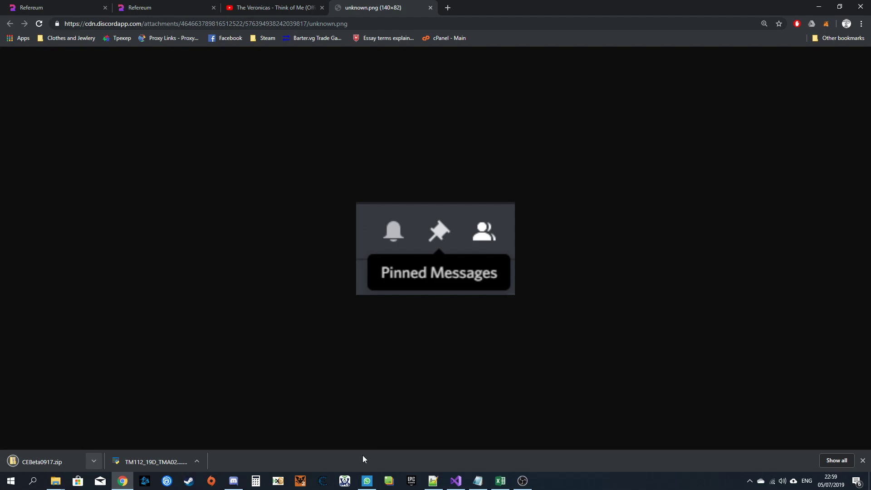
Extract CEBeta0917.zip in the Downloads folder into a CEBeta0917 subfolder with 7-Zip
click(58, 481)
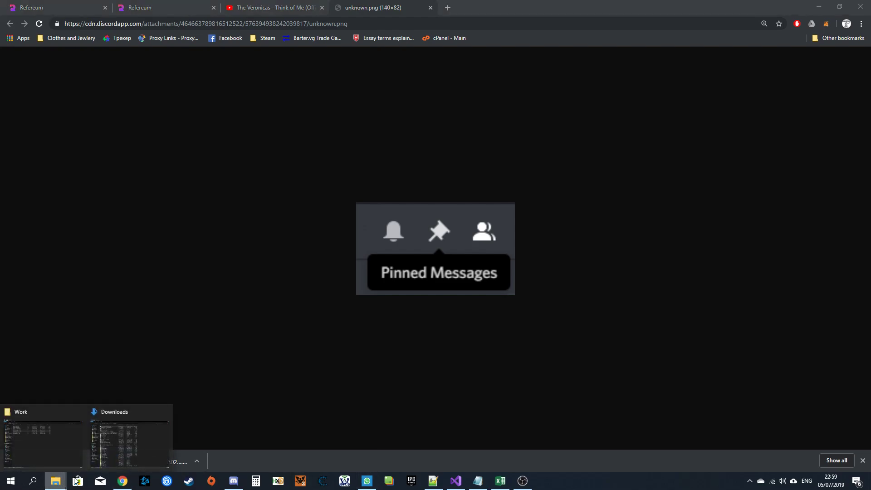
click(124, 438)
click(269, 433)
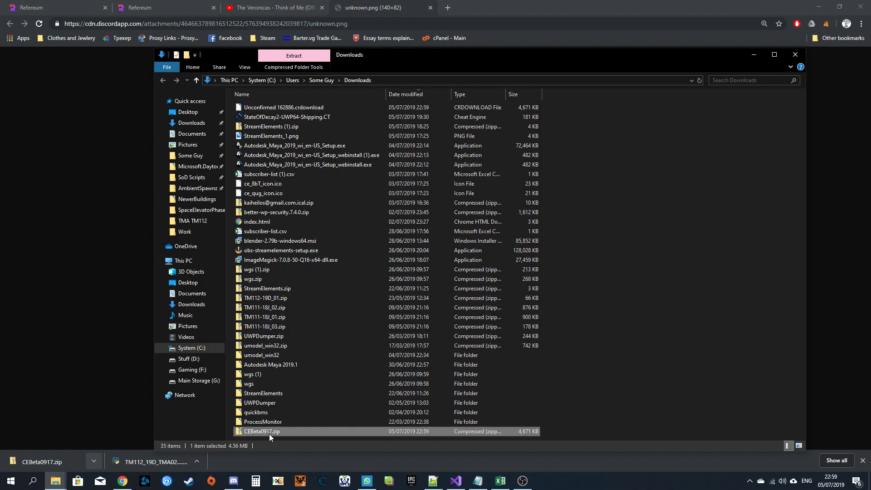
right_click(268, 433)
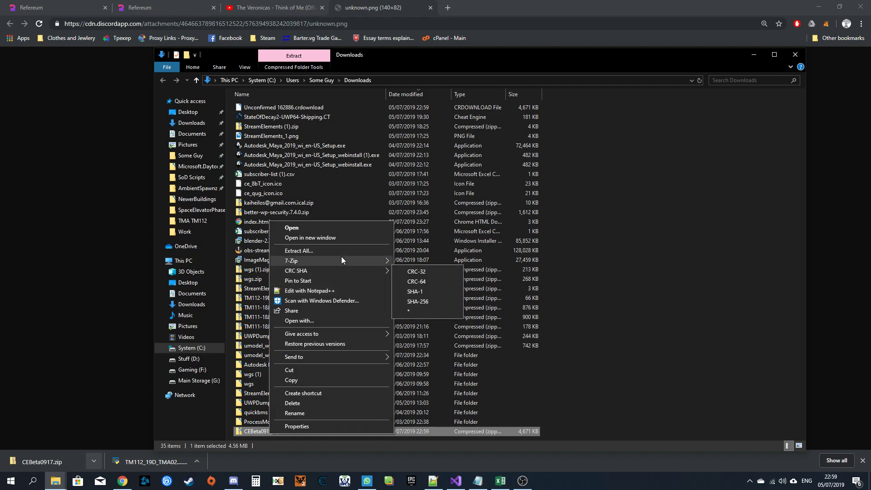
mouse_move(344, 259)
click(436, 302)
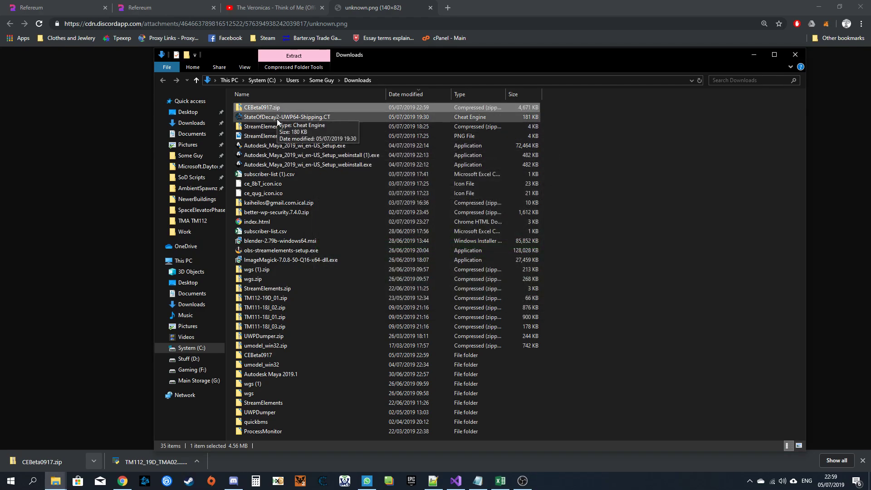
Launch Community Editor.exe from the extracted CEBeta0917 folder and load the Community Two save
click(272, 95)
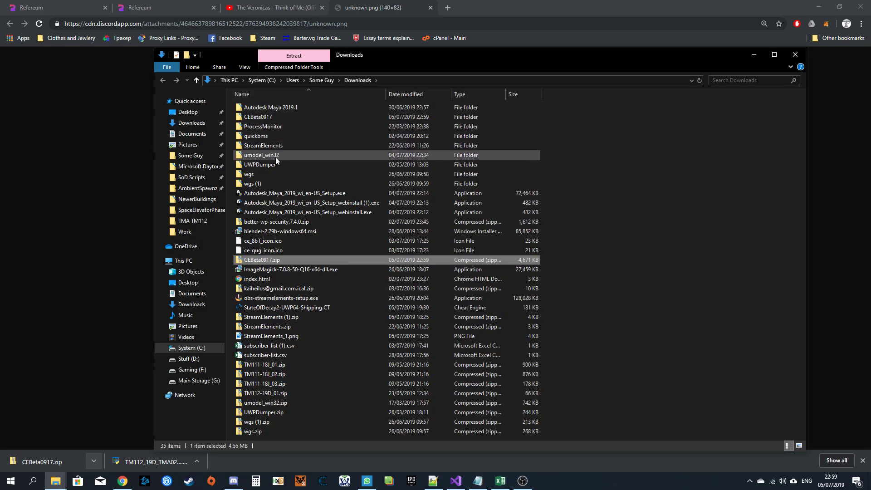
double_click(261, 116)
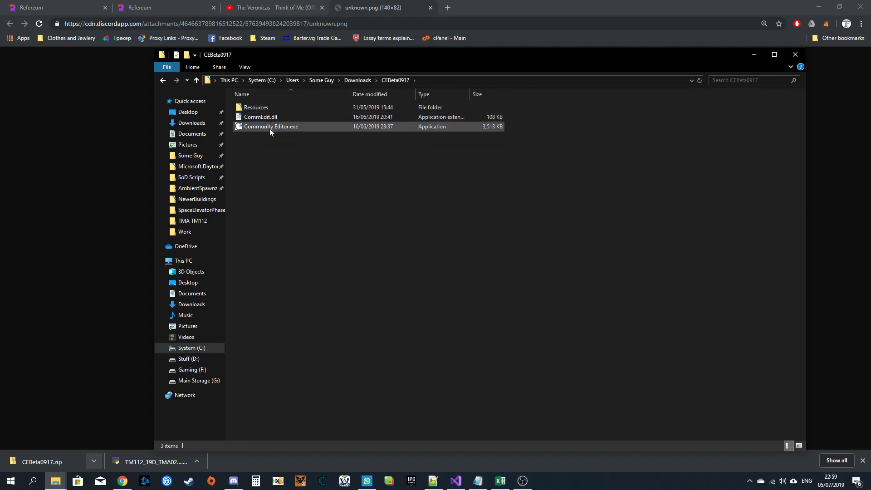
double_click(269, 128)
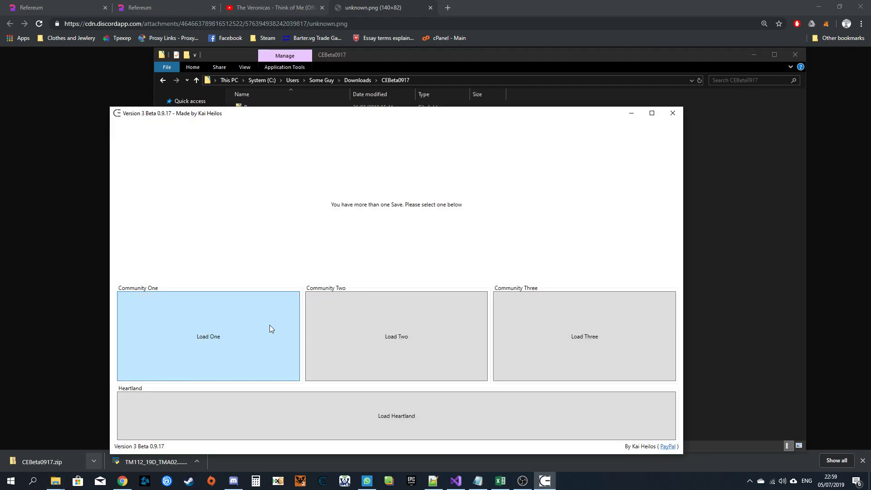
drag(376, 116, 377, 75)
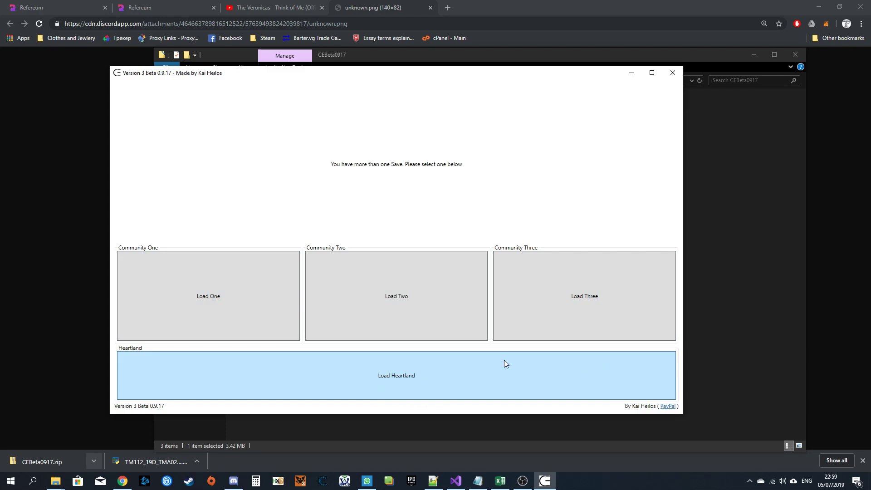
click(398, 307)
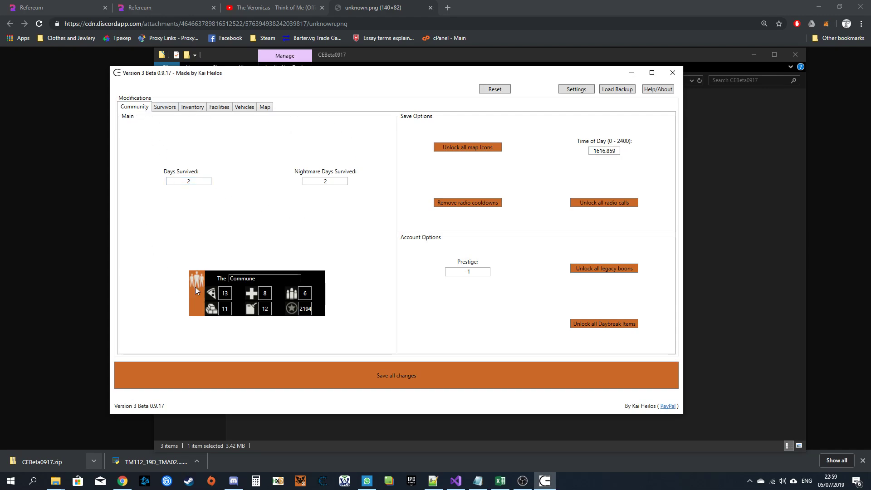
Examine the community's days survived, map icon unlock, time of day and prestige options
click(181, 179)
key(Tab)
click(456, 146)
drag(618, 151, 583, 156)
drag(477, 270, 450, 271)
click(452, 272)
Export the second survivor of the main community to a file
click(167, 109)
click(169, 119)
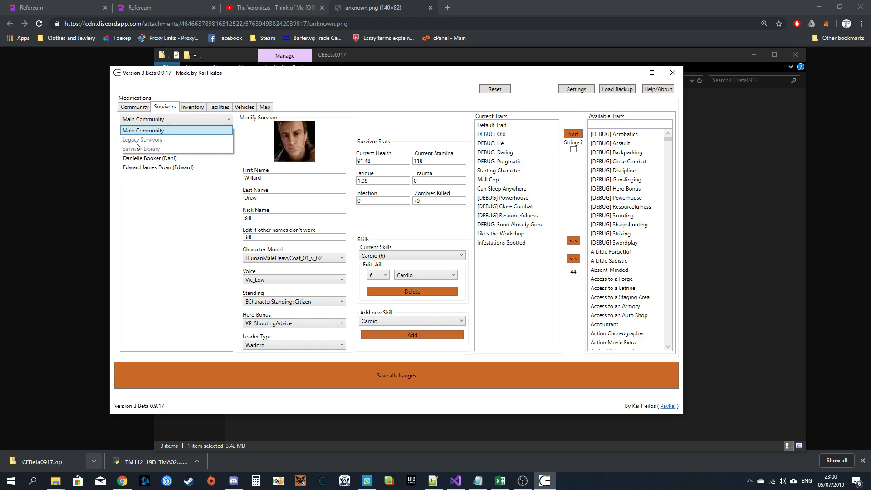
click(146, 167)
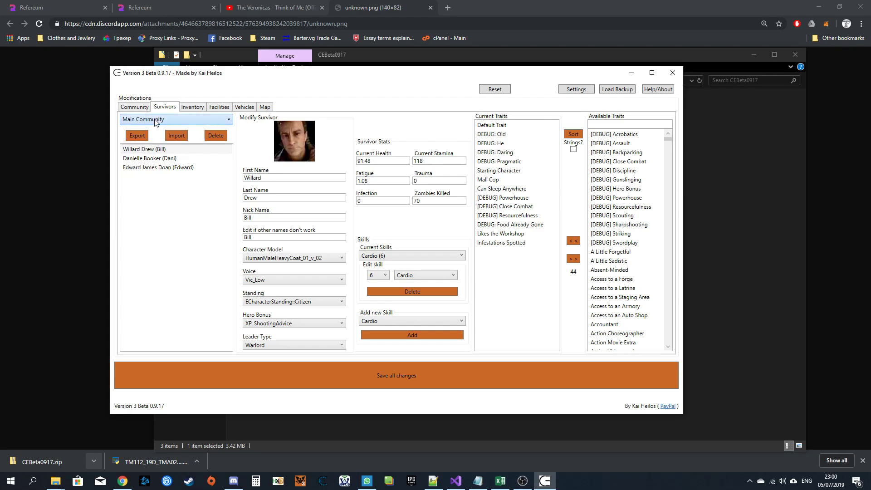
click(154, 158)
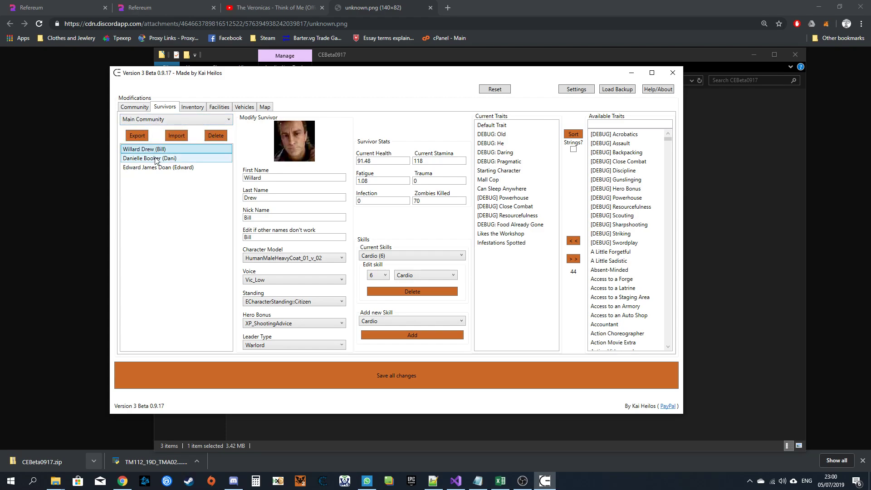
click(136, 135)
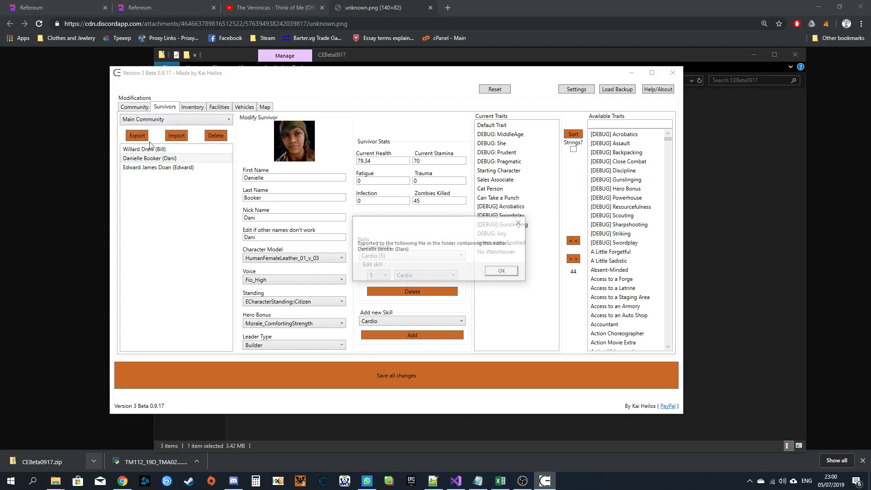
click(503, 271)
Import the exported survivor file into the main community and select the added copy
click(175, 134)
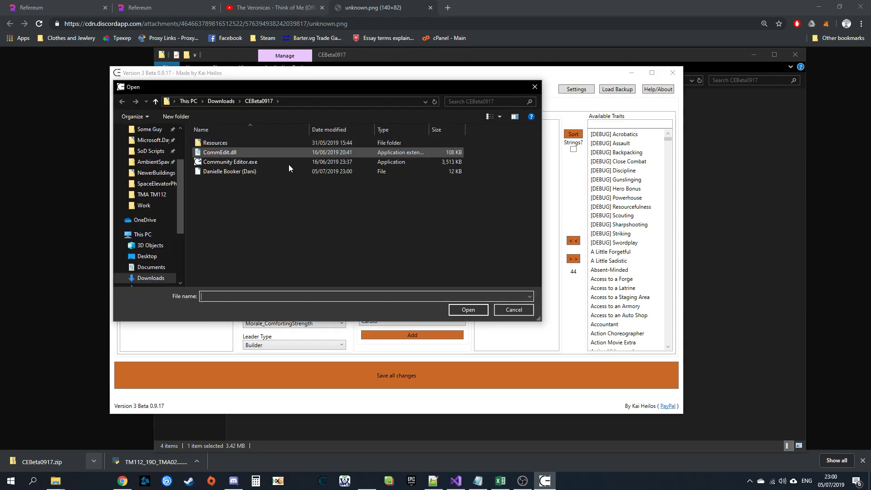
double_click(226, 171)
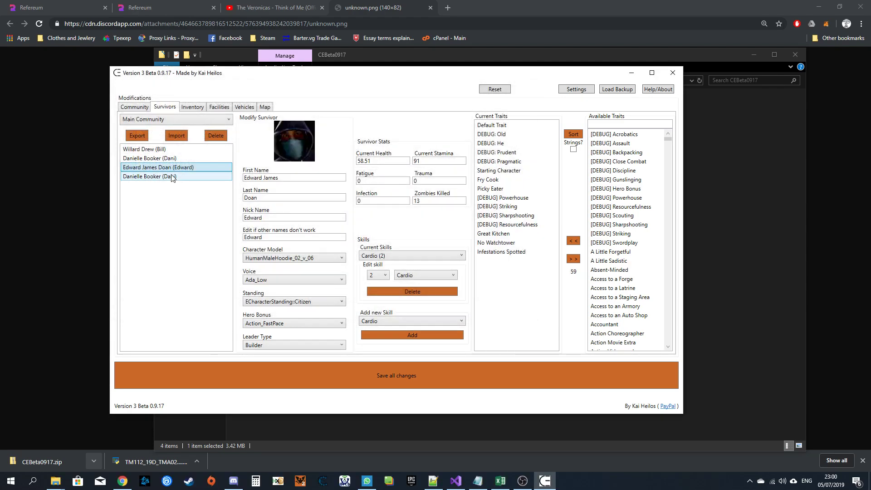
click(171, 177)
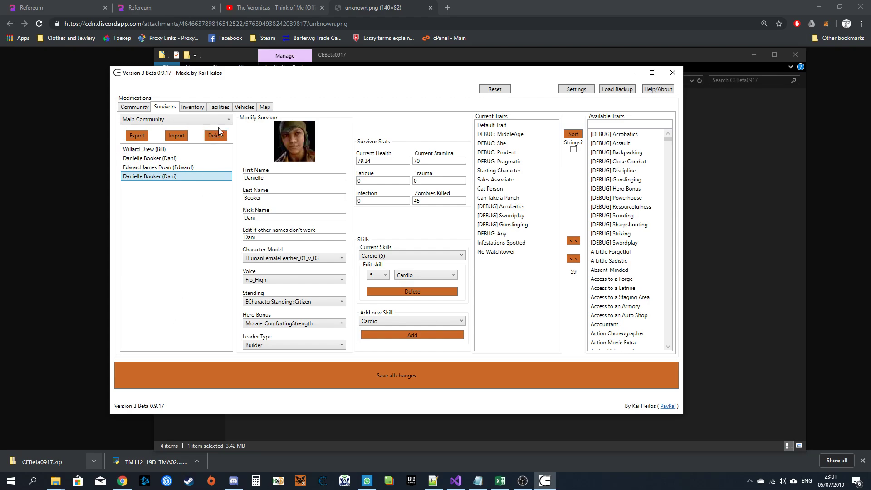
Examine the third survivor's name fields, current health and current stamina
click(192, 167)
click(287, 177)
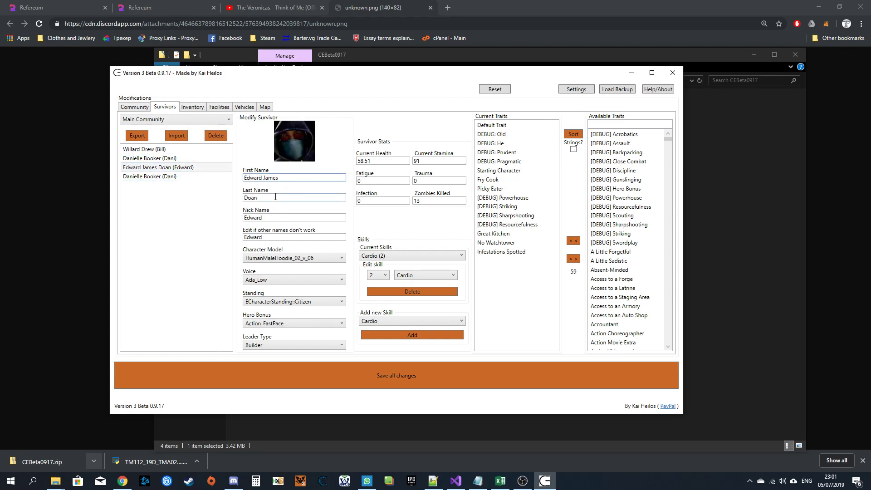
click(275, 197)
click(277, 218)
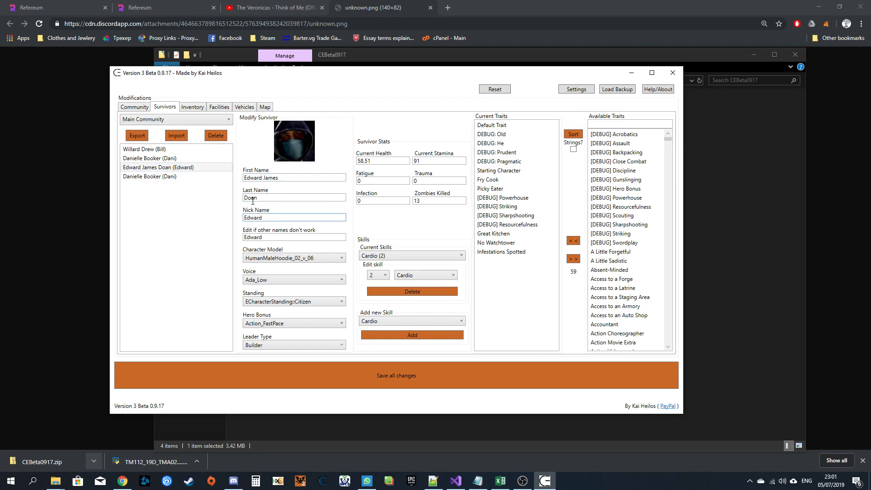
double_click(272, 237)
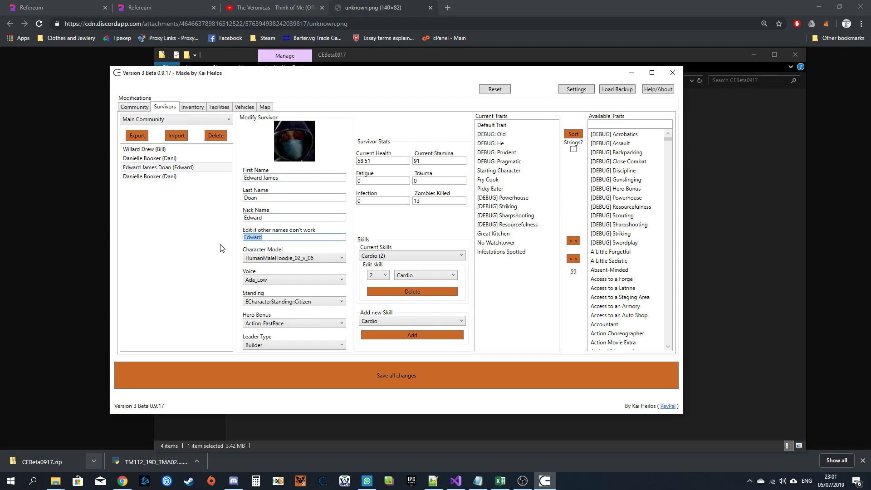
click(259, 237)
drag(379, 162, 352, 165)
click(435, 163)
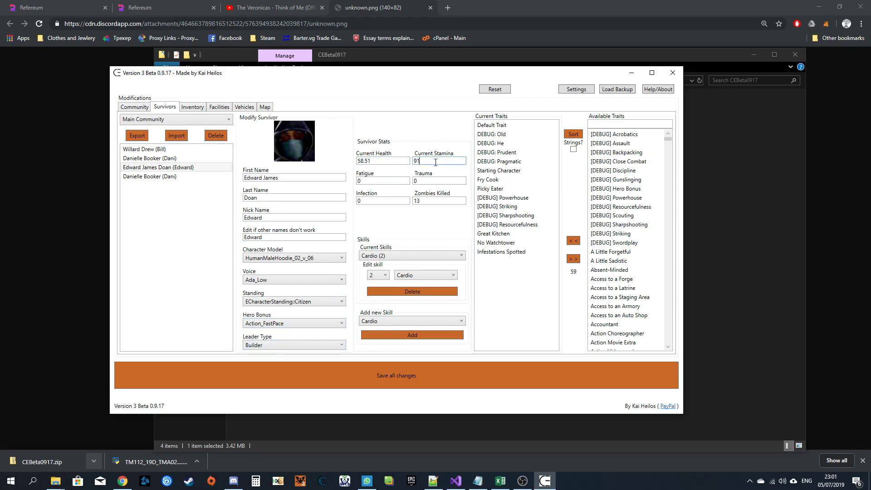
drag(381, 161, 354, 161)
key(Tab)
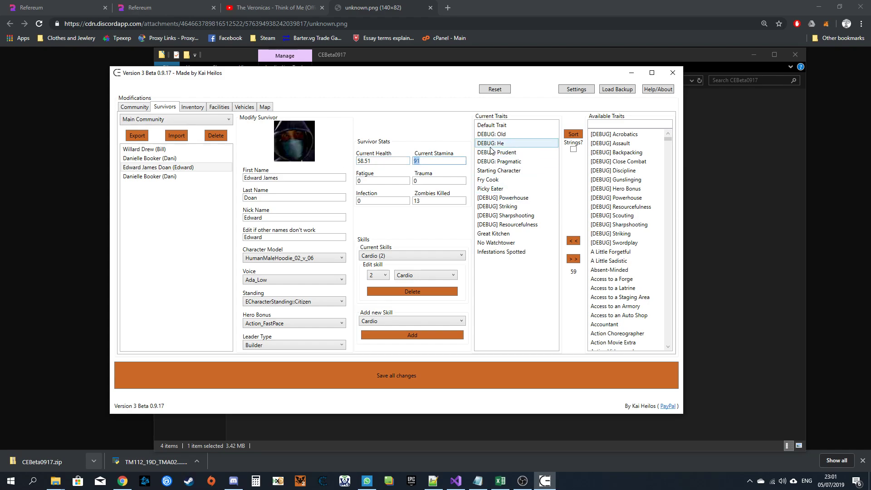
Examine the third survivor's current traits, including Picky Eater and the debug ones, and the list of current skills
click(492, 188)
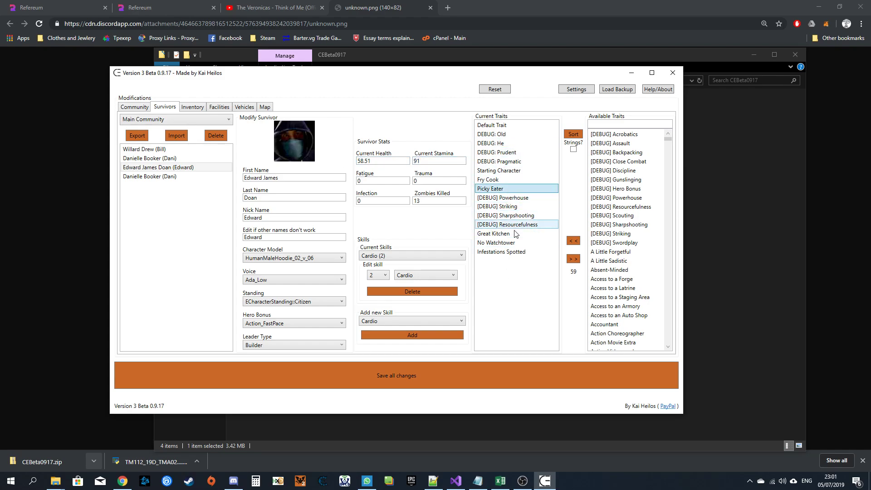
click(514, 229)
click(499, 206)
click(411, 255)
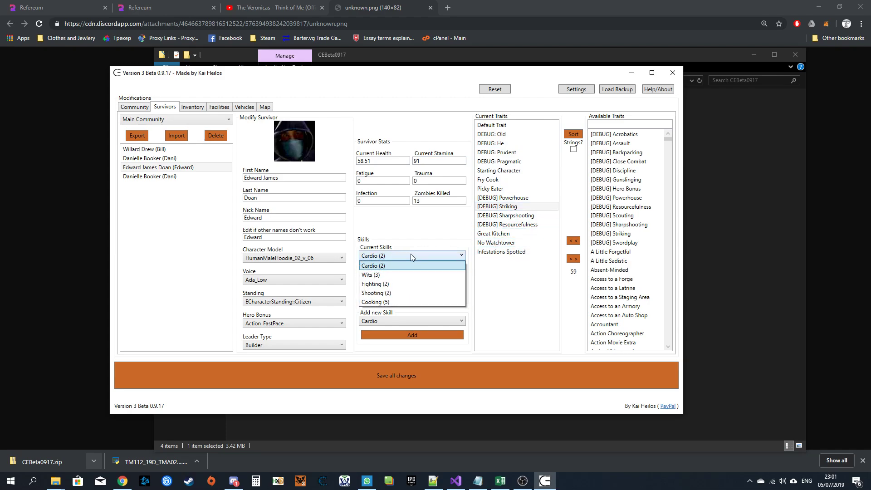
click(397, 255)
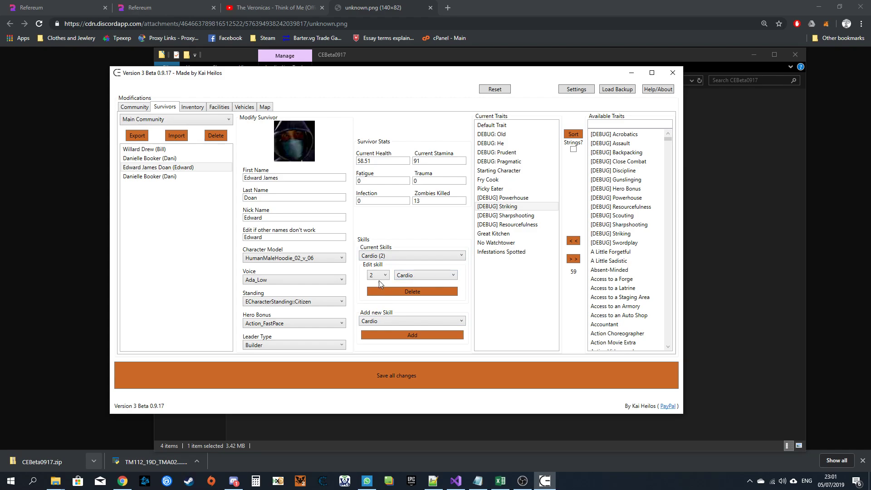
Compare the trait lists shown as internal string names with their readable names, ending on the readable names
click(574, 150)
click(573, 149)
click(573, 150)
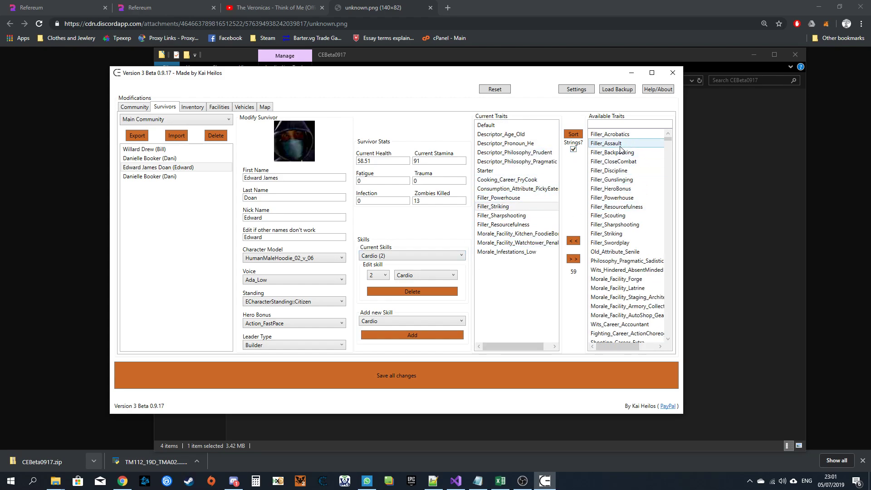
click(577, 151)
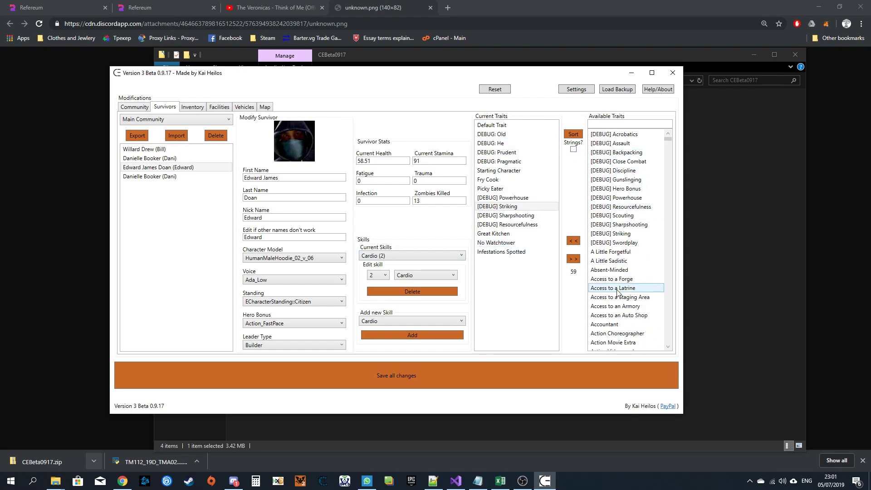
click(573, 149)
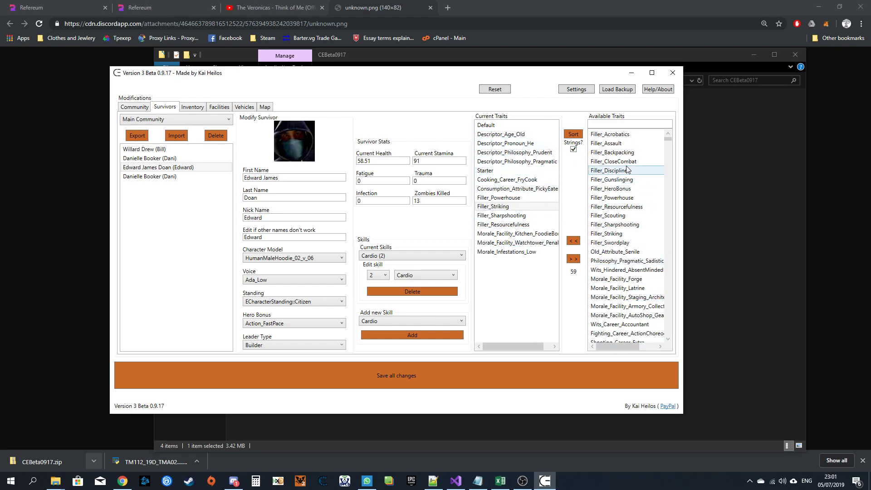
click(573, 150)
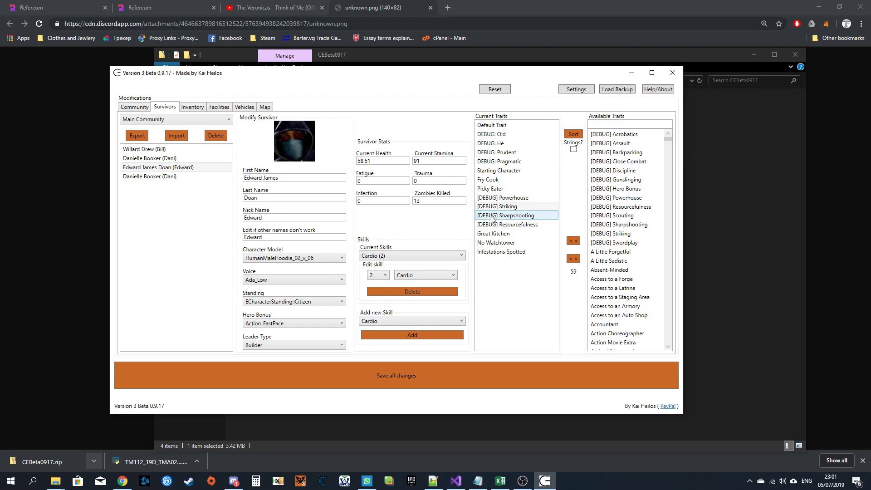
Examine the third survivor's debug traits, such as He, Prudent, Powerhouse, Striking, Sharpshooting and Resourcefulness
click(489, 135)
click(490, 142)
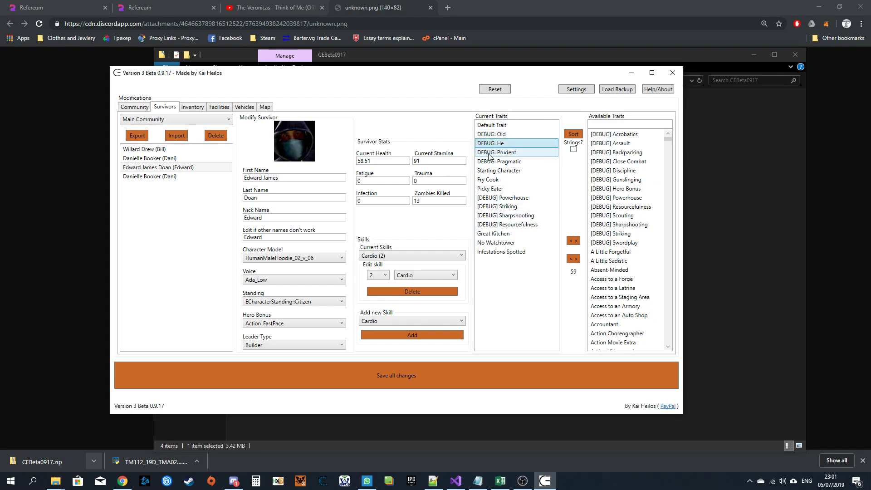
click(494, 152)
click(498, 170)
click(498, 215)
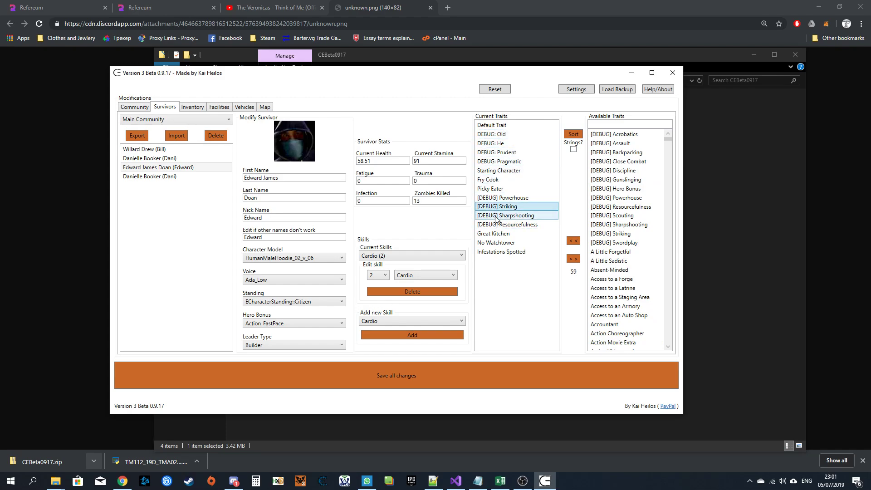
click(499, 225)
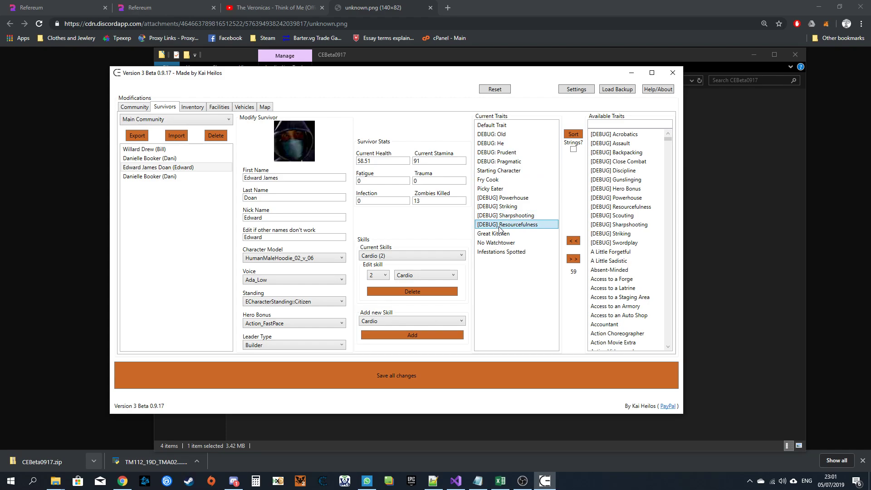
click(502, 215)
click(502, 197)
click(502, 206)
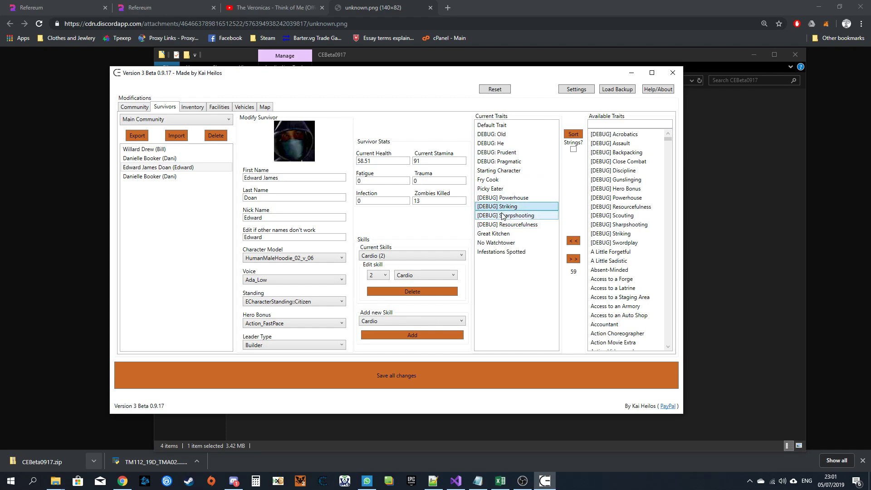
click(503, 225)
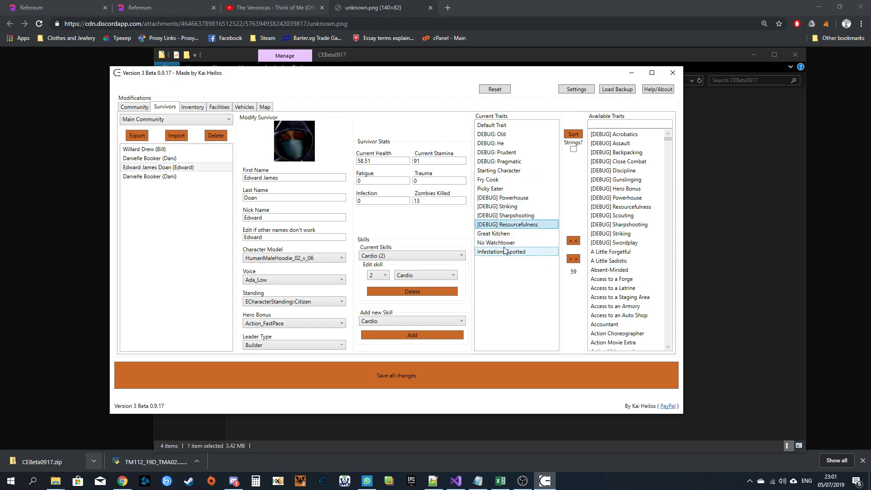
View the inventories for Floor and Vehicles, ending on the Community inventory
click(199, 109)
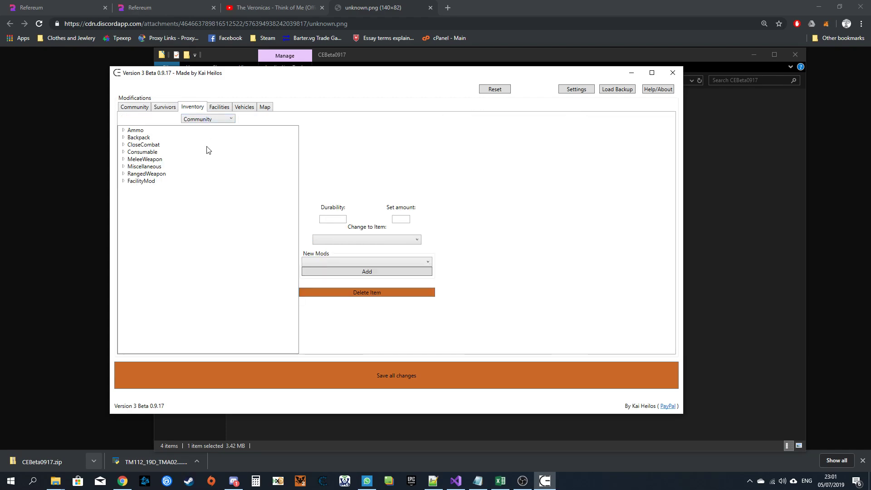
click(208, 119)
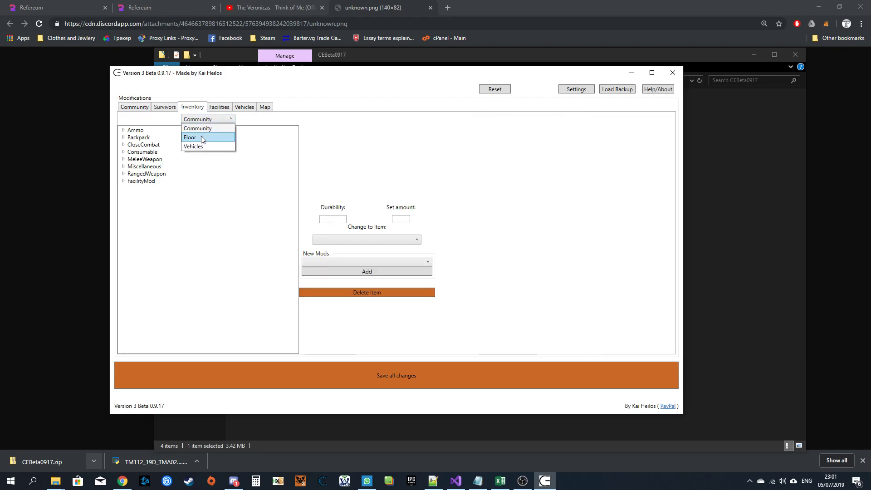
click(201, 135)
click(198, 118)
click(195, 144)
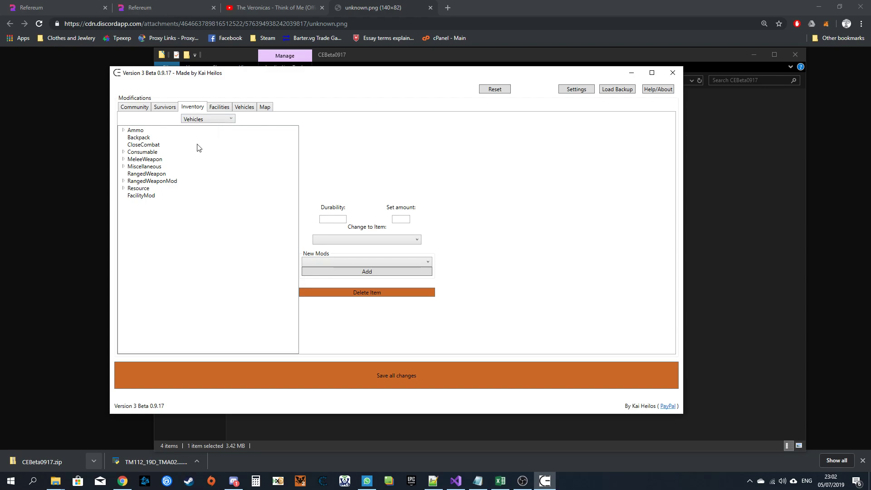
click(198, 118)
click(196, 127)
Expand the CloseCombat, MeleeWeapon and Miscellaneous categories and inspect the editable properties of a carpenter hatchet and the first MiscItemSeeds entry
click(123, 144)
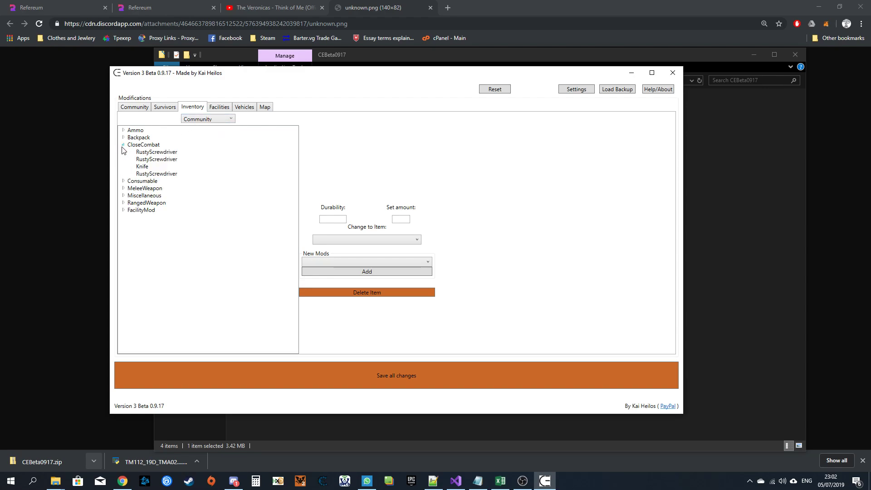
click(123, 187)
click(123, 245)
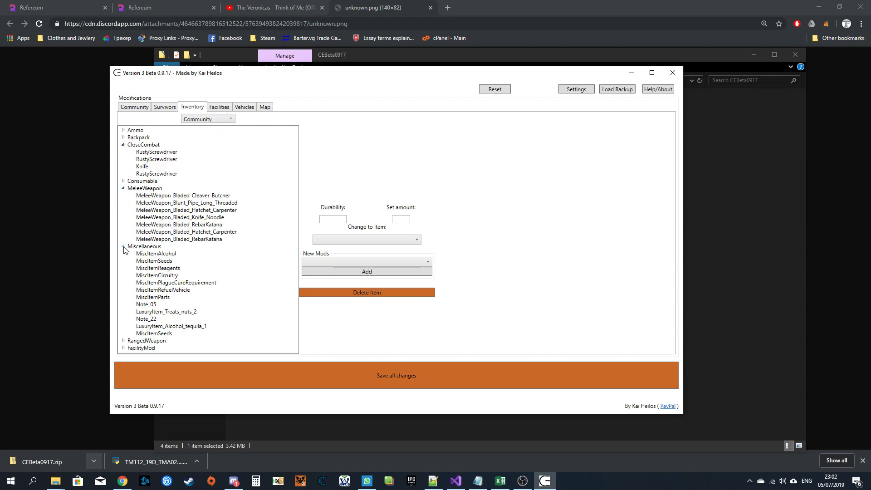
click(178, 210)
click(171, 232)
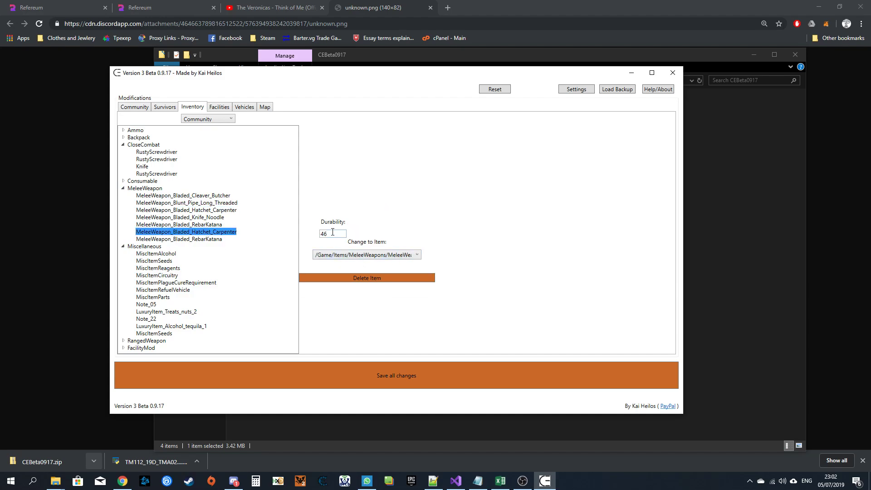
click(154, 260)
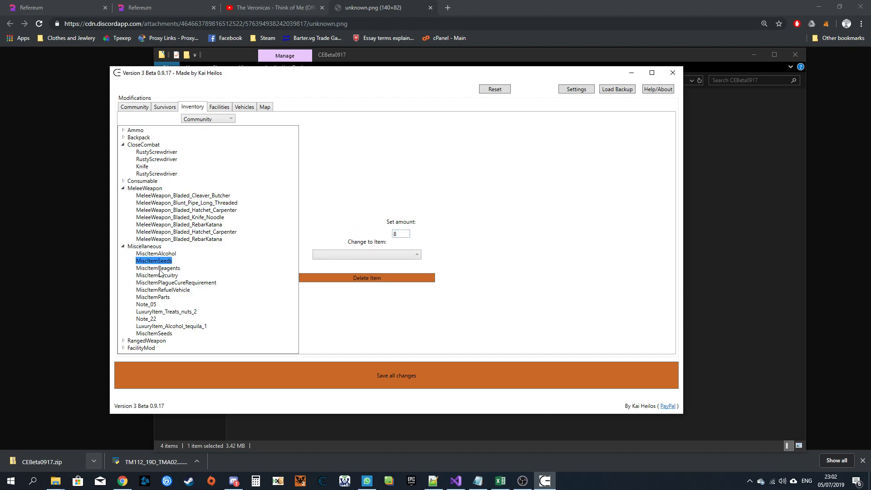
Expand the RangedWeapon category and inspect the Pistol_P220_9_Military_ExMag's new mod options and its attached extended magazine mod
click(123, 340)
click(150, 335)
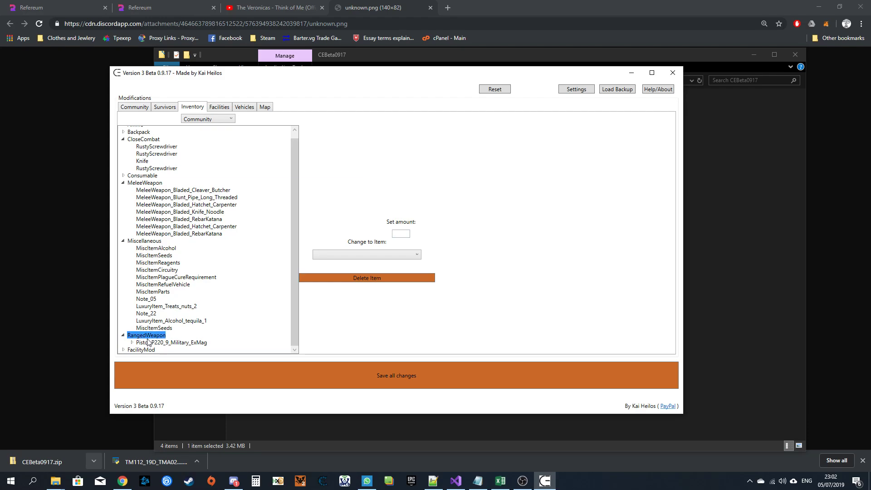
click(153, 342)
click(337, 260)
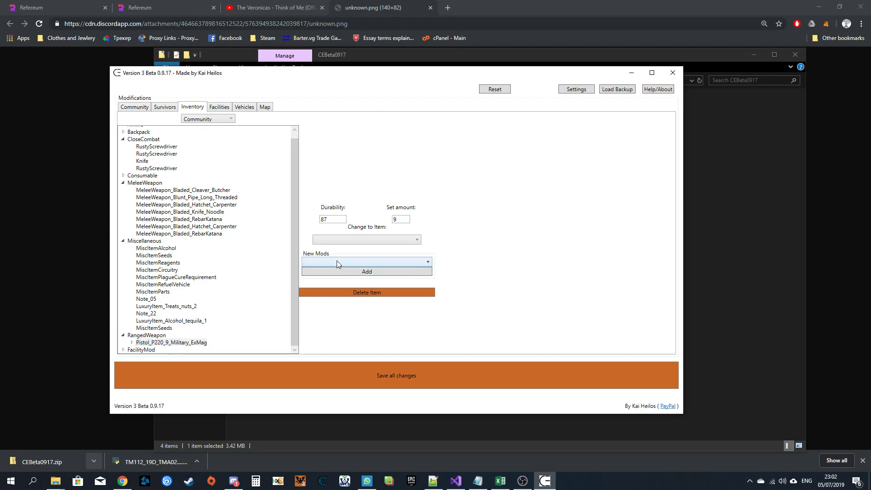
click(298, 272)
click(132, 343)
click(182, 349)
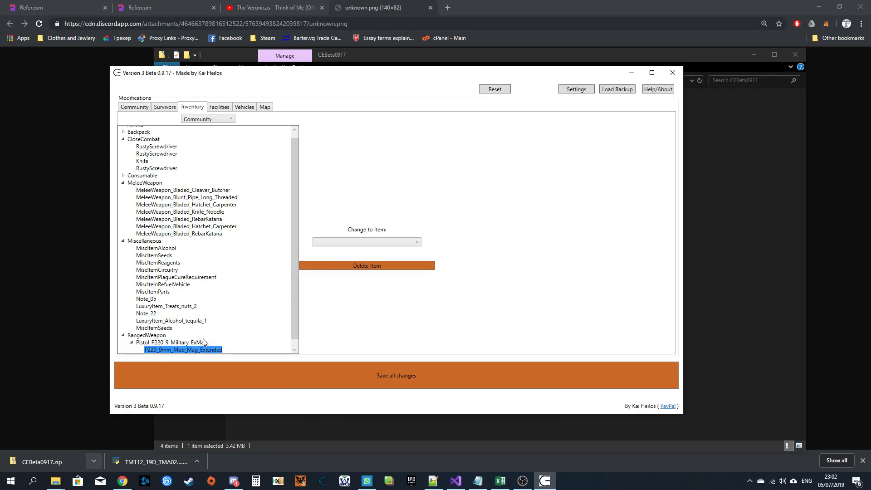
scroll(245, 349, down, 1)
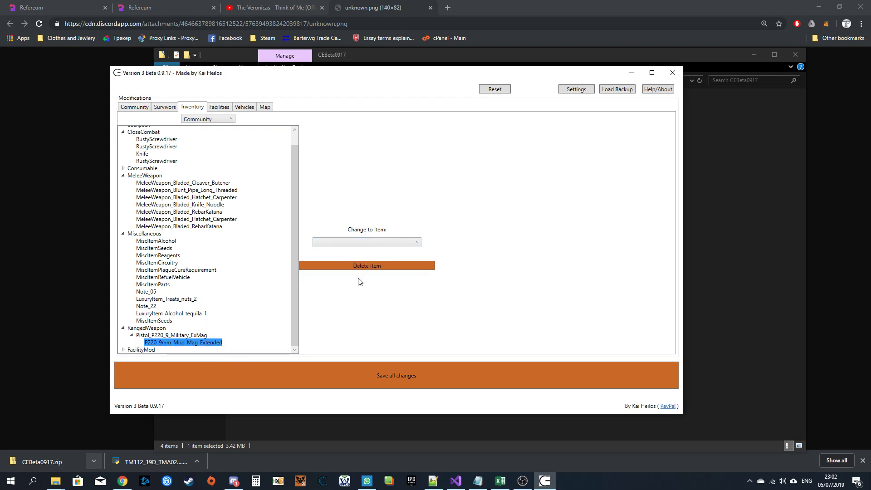
Enable the sorted inventory option in the editor's settings and save it
click(576, 92)
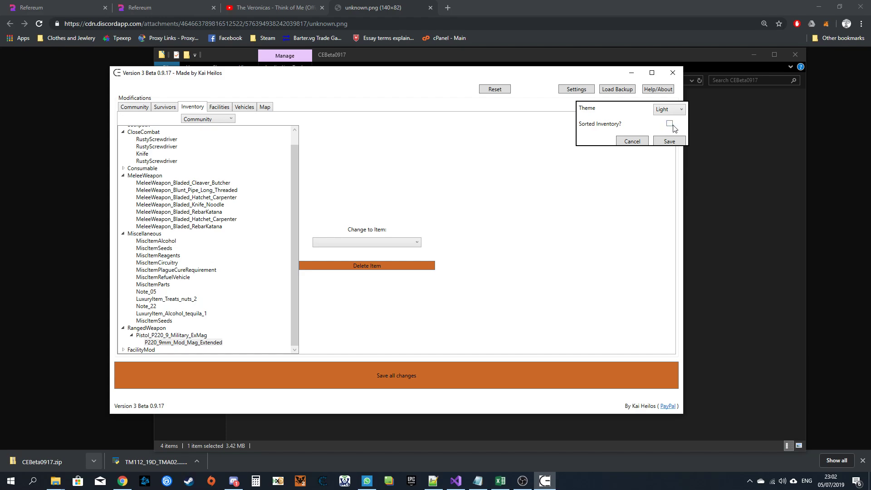
click(670, 141)
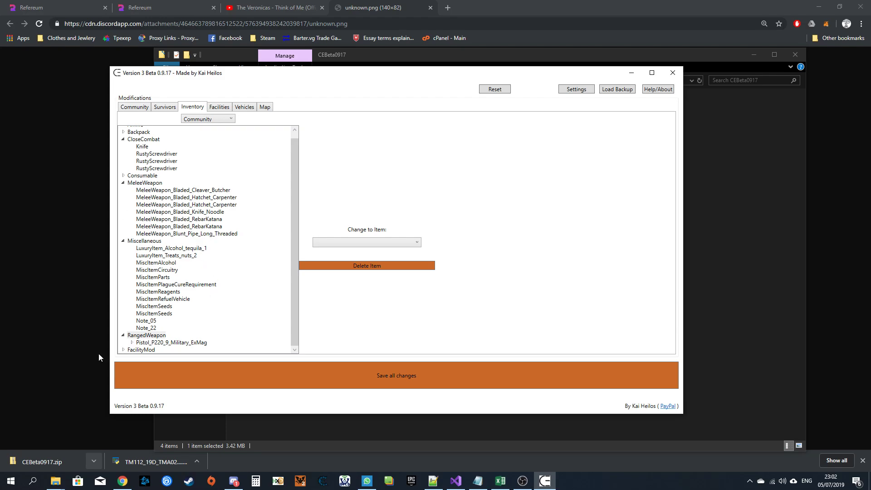
Compare the edit options of the P220 pistol and its extended magazine mod in the sorted inventory, and check the inventory source choices
click(132, 343)
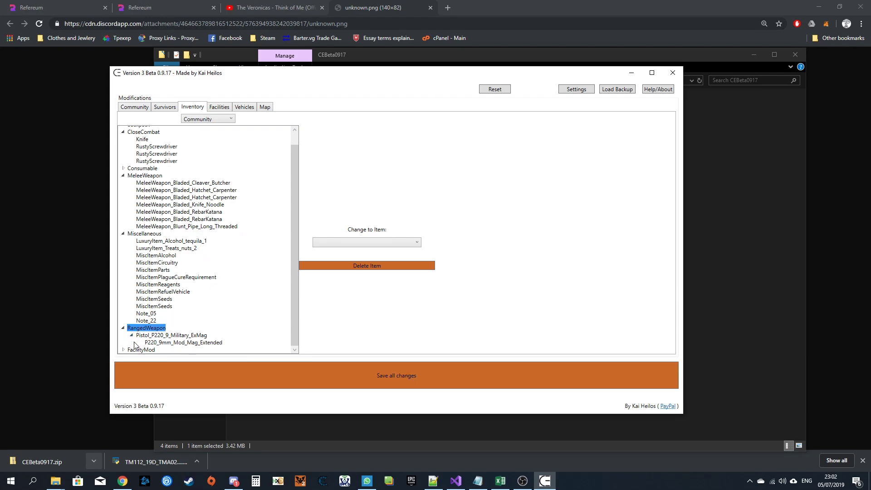
click(182, 342)
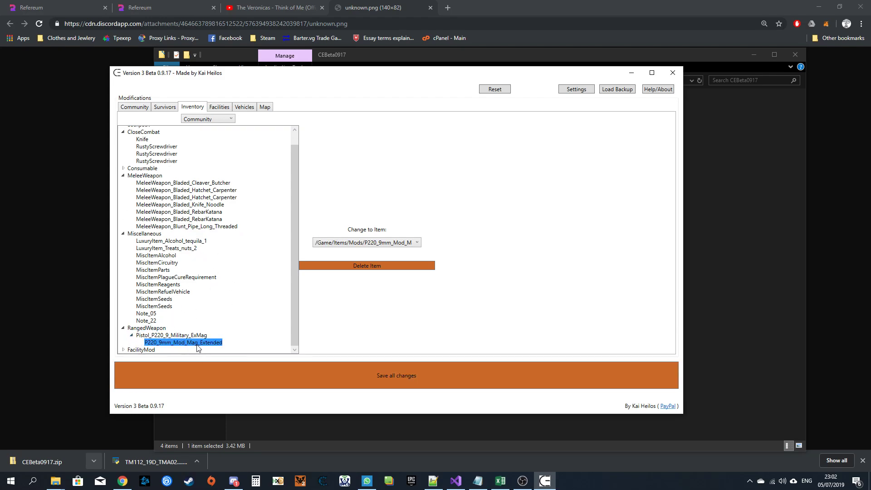
click(163, 334)
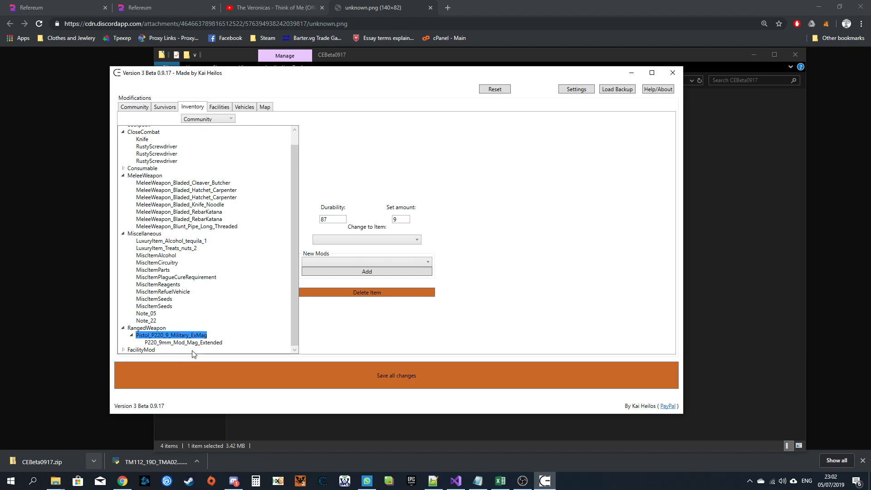
click(181, 342)
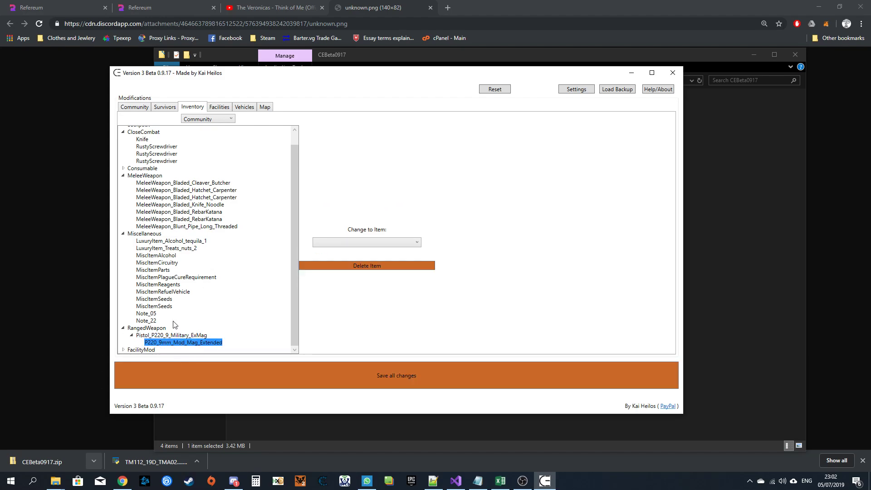
click(210, 119)
click(209, 119)
Examine the slot, facility type and status of the community's storage, kitchen, master bedroom, parking and supply outpost facilities
click(219, 106)
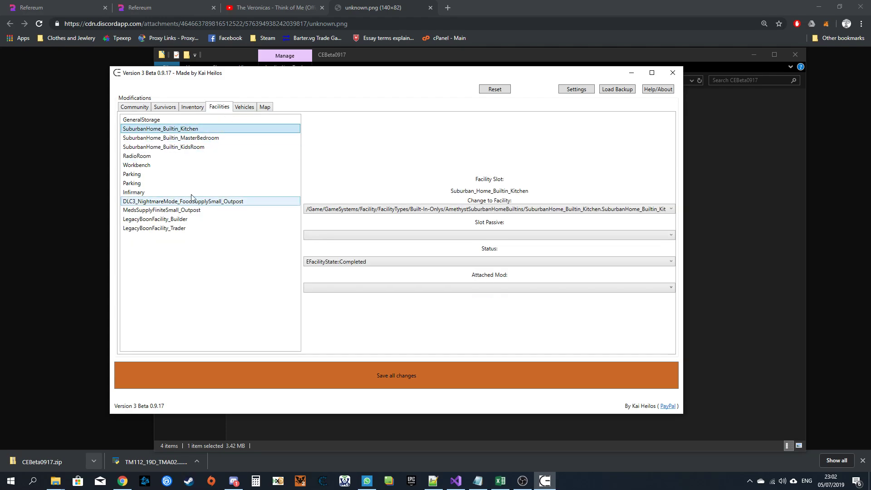
click(188, 138)
click(182, 228)
click(182, 119)
click(184, 128)
click(185, 138)
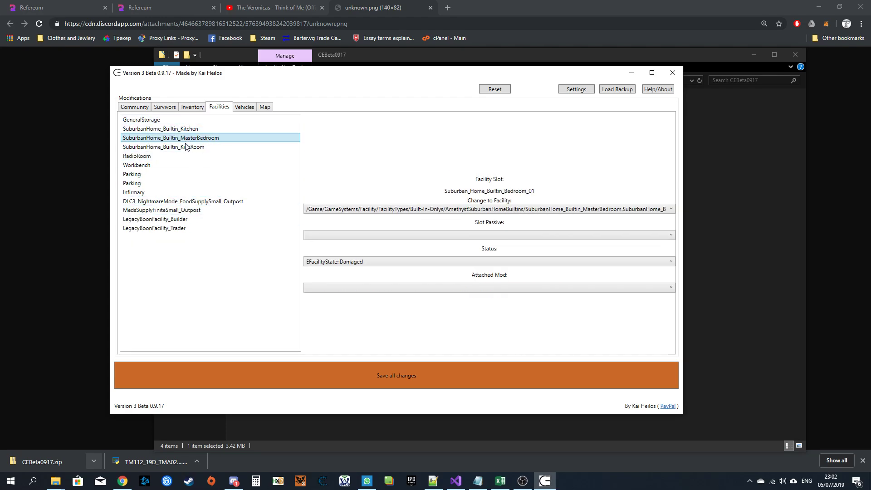
click(179, 183)
click(178, 201)
click(178, 209)
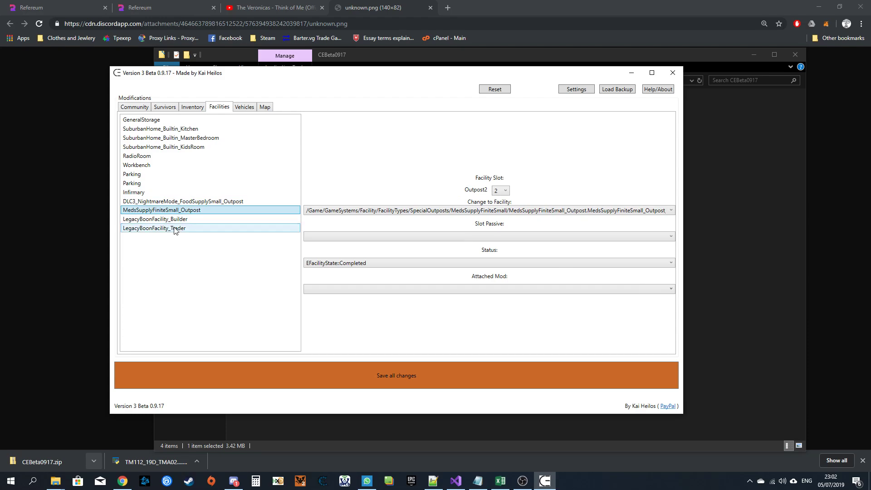
Compare the details of the Builder and Trader legacy boon facilities
click(166, 220)
click(166, 228)
click(166, 220)
click(166, 229)
click(167, 220)
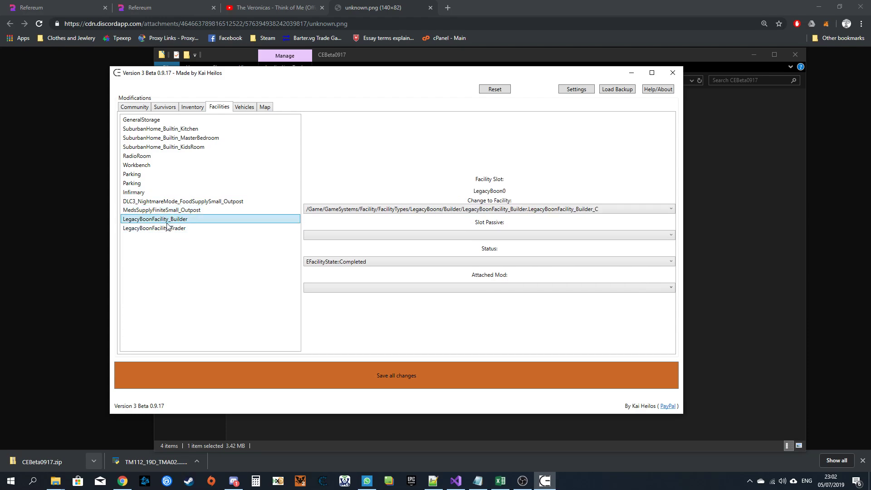
click(166, 229)
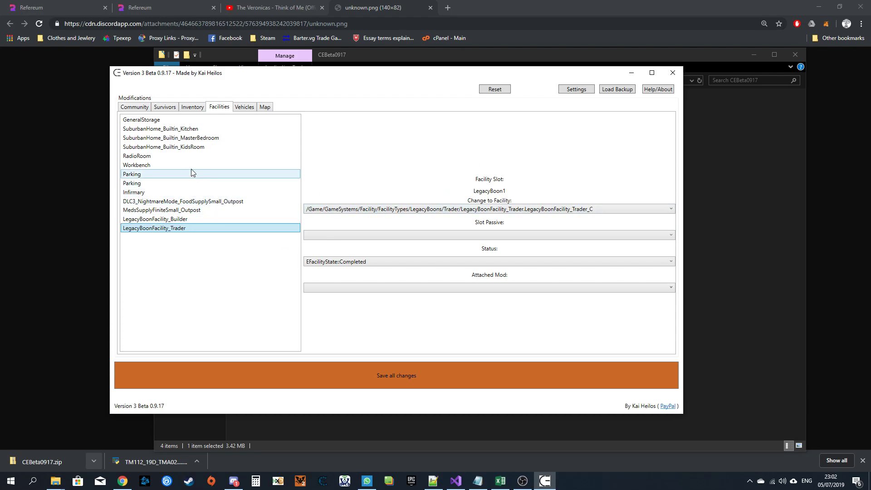
Review the kitchen, the Builder legacy boon and the second Parking facility, ending on that parking slot's details
click(136, 128)
click(136, 183)
click(156, 219)
click(199, 184)
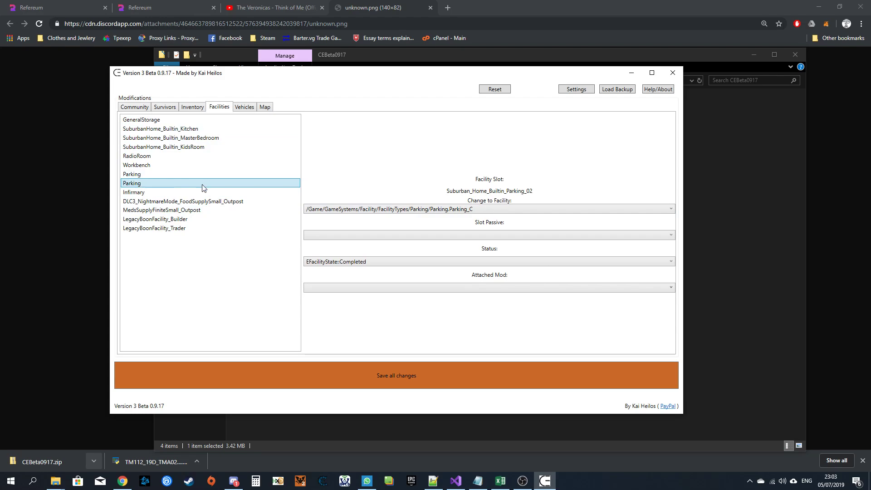
Set the second Parking facility's slot passive to FacilityMaintenanceNoNoise_MaterialsPerDay and its status to Completed, checking the attachable mods
click(495, 234)
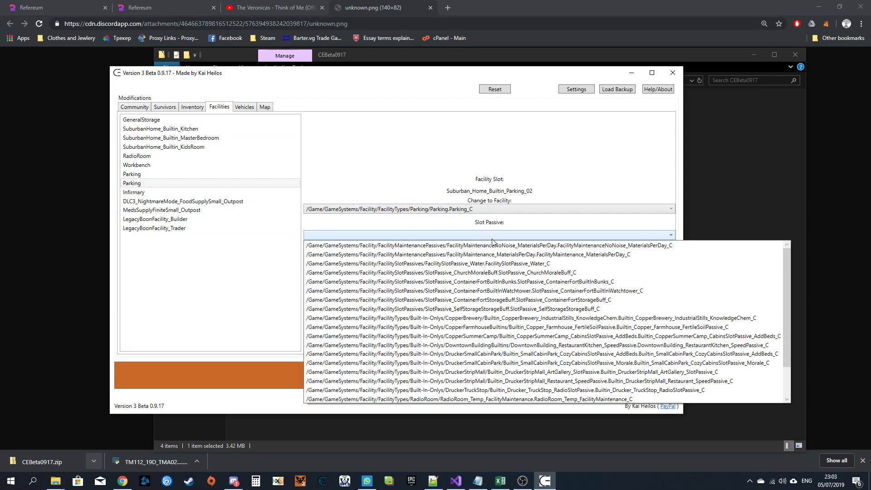
click(411, 246)
click(428, 261)
click(428, 260)
click(353, 261)
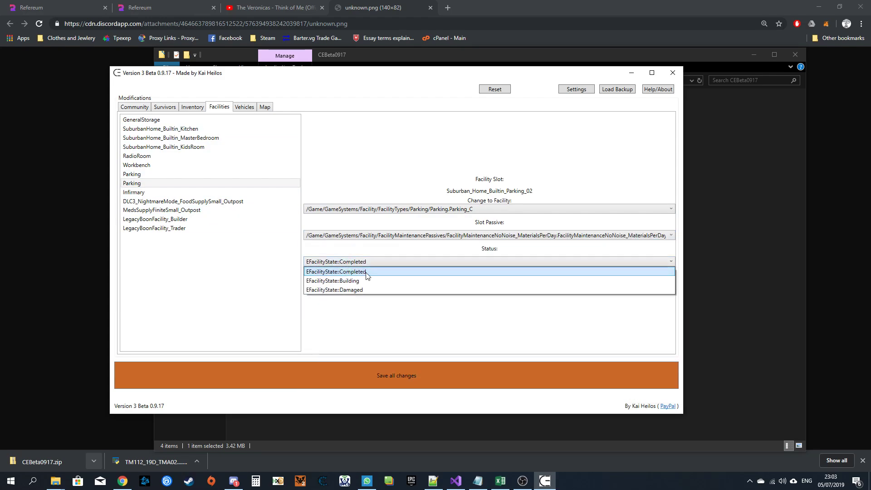
click(362, 272)
click(379, 287)
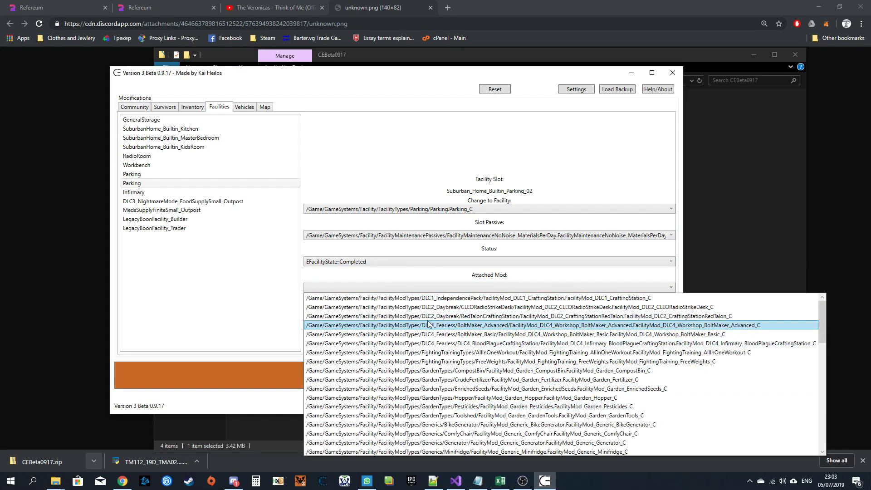
click(465, 289)
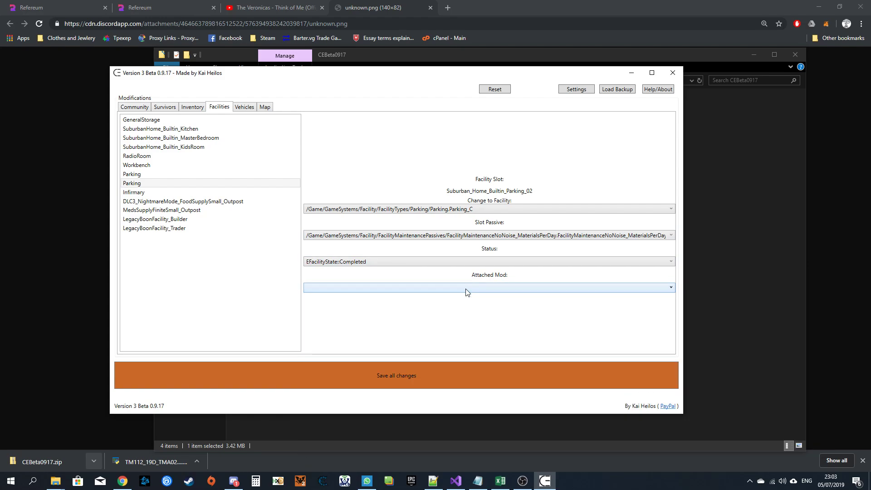
Compare the community's vehicle list and location markers with the full Cascade Hills map
click(244, 106)
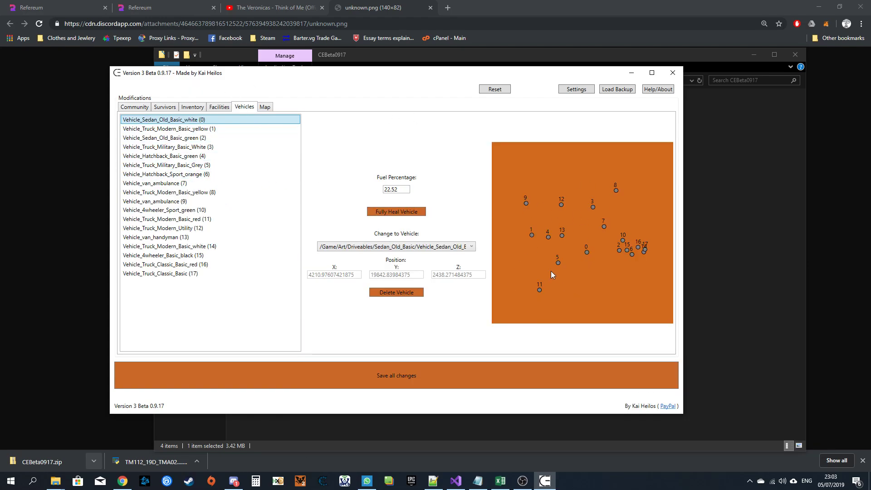
click(265, 108)
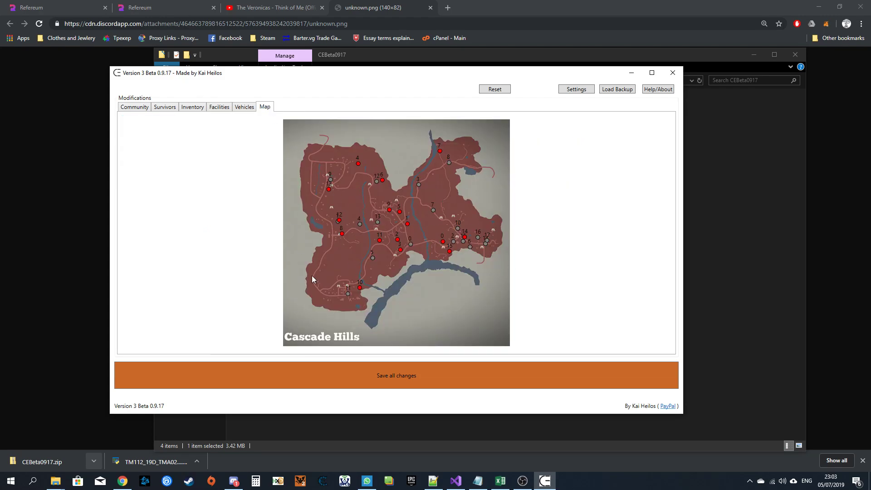
click(241, 109)
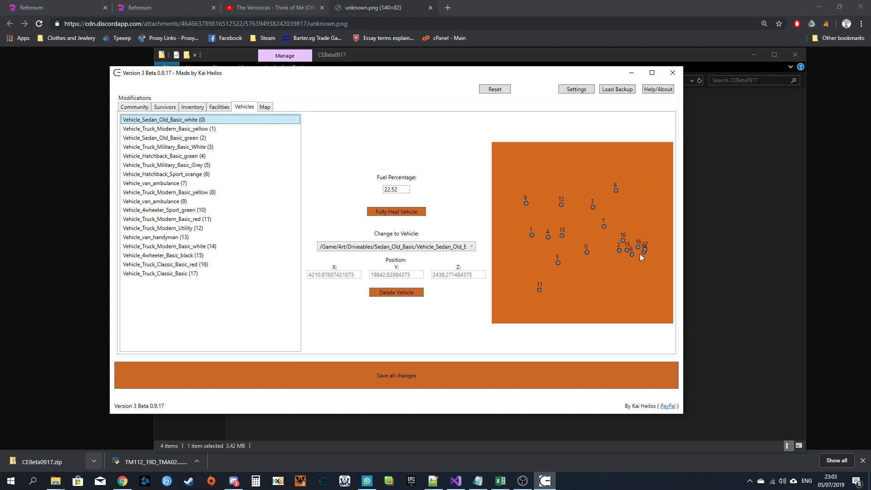
Check the fuel percentage and location of the green old sedan (2) and the green sport 4wheeler (10)
click(221, 138)
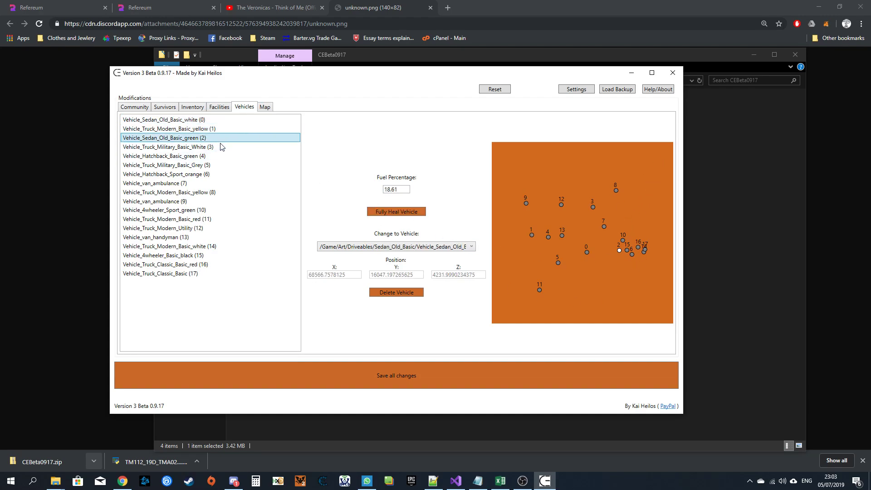
mouse_move(220, 147)
mouse_down()
mouse_move(229, 138)
mouse_move(241, 233)
mouse_move(236, 138)
mouse_move(237, 246)
mouse_move(243, 139)
mouse_move(237, 246)
mouse_move(234, 201)
mouse_move(232, 210)
mouse_up()
click(391, 188)
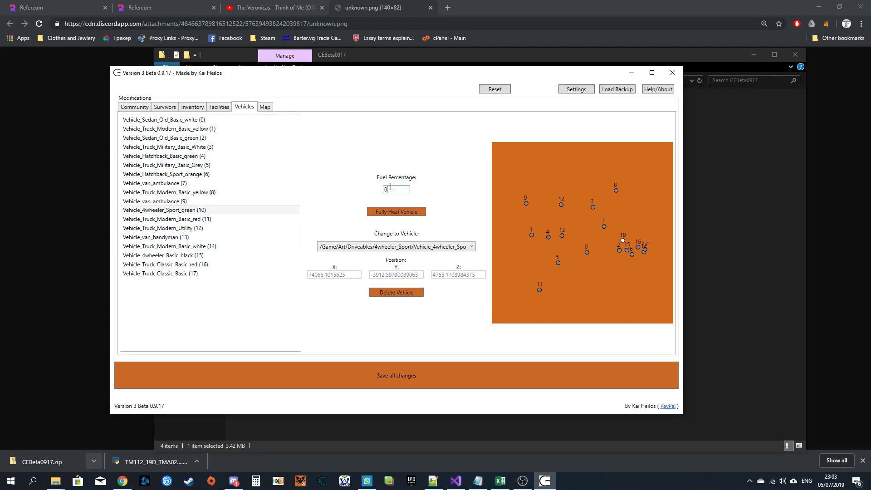
Fully heal the red modern truck (11) and bring up the details of the handyman van (13)
click(228, 220)
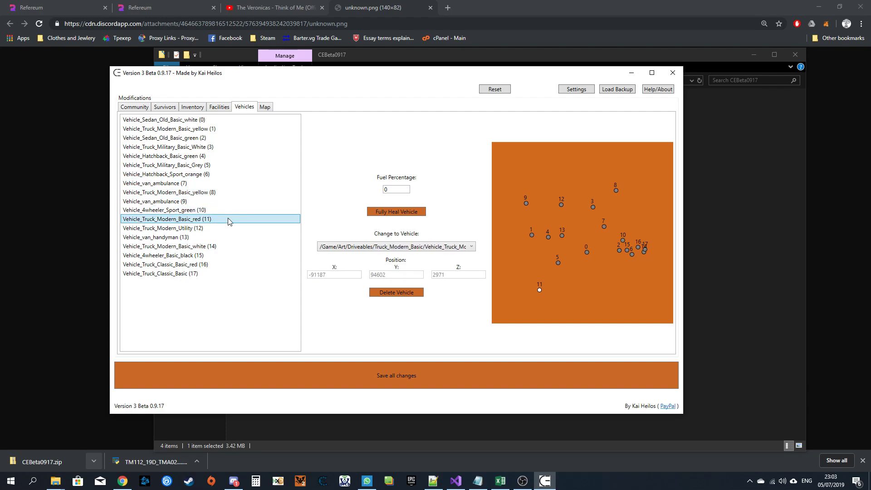
click(403, 190)
double_click(392, 190)
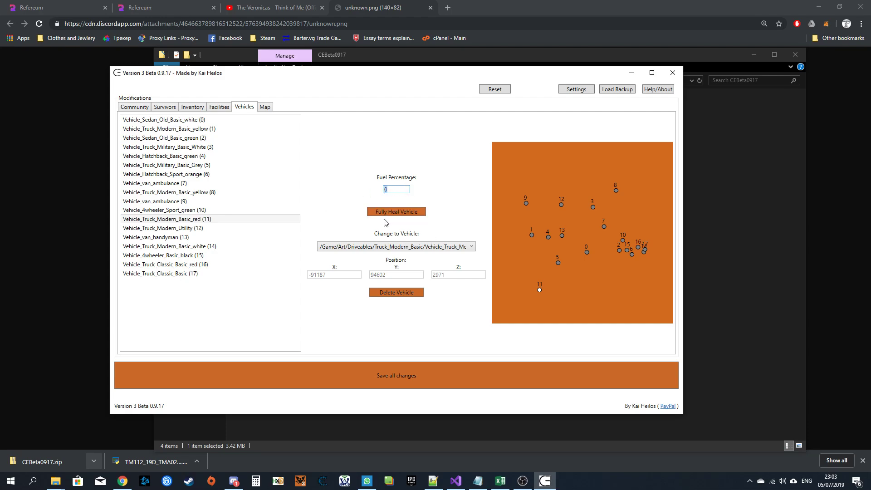
click(395, 213)
click(180, 239)
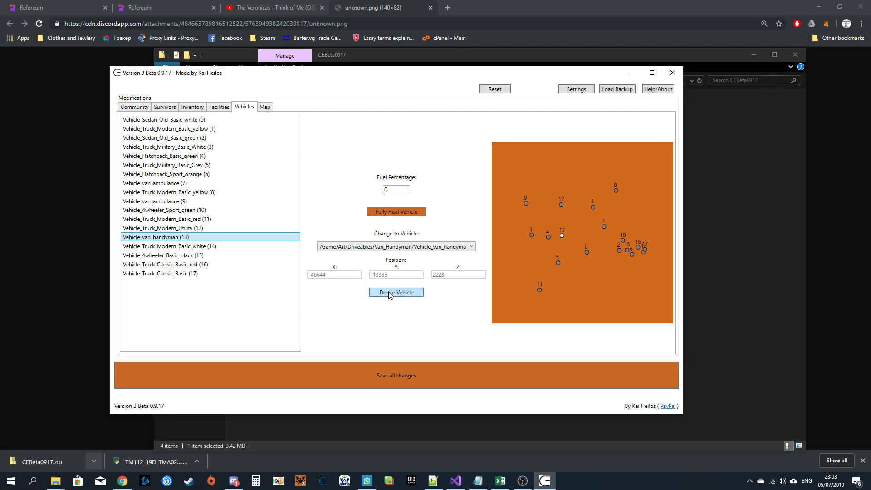
Examine the numbered markers on the Cascade Hills map once more against the vehicle positions
click(264, 107)
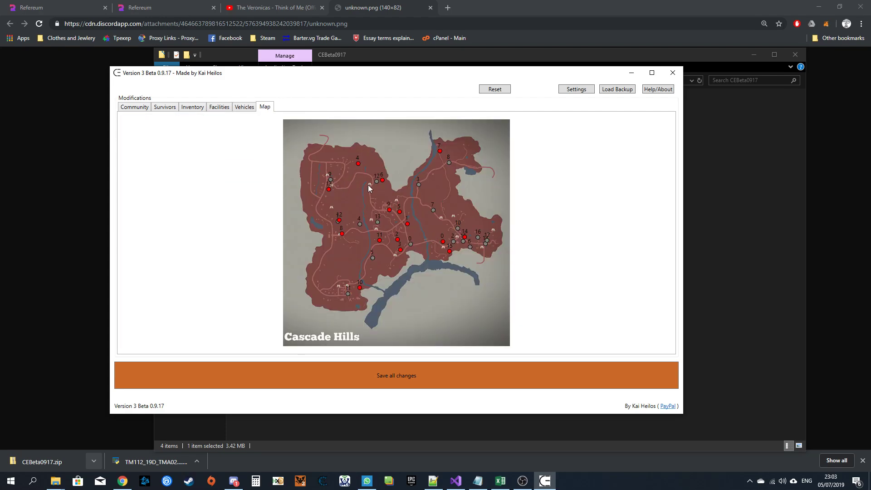
click(234, 109)
click(269, 109)
Request saving all changes and decline overwriting the existing save file
click(364, 376)
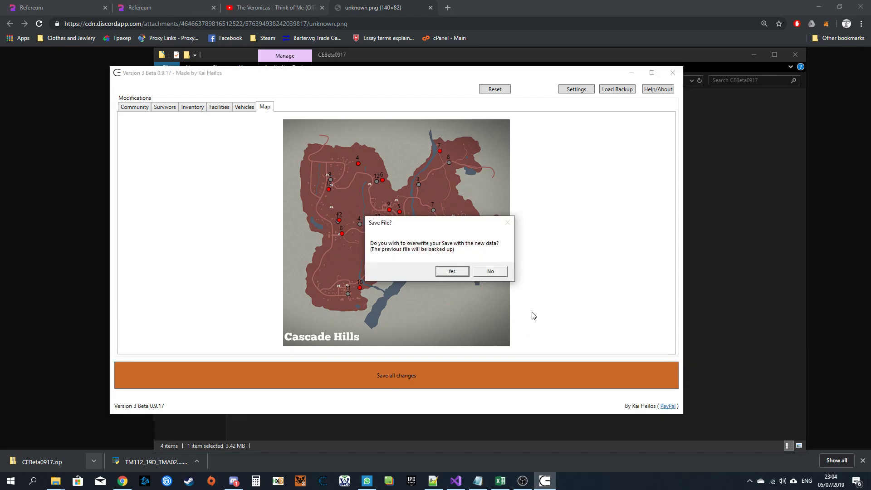
click(482, 271)
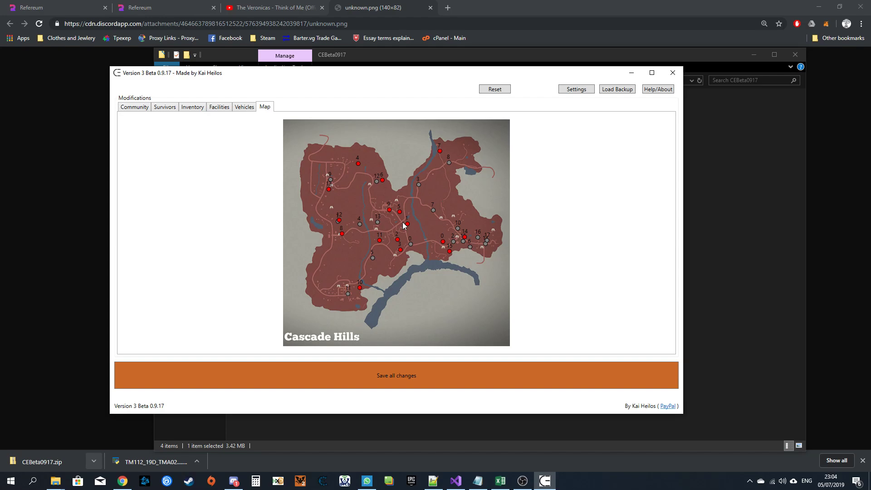
Change the editor's theme to Dark and save the settings
click(565, 89)
click(655, 109)
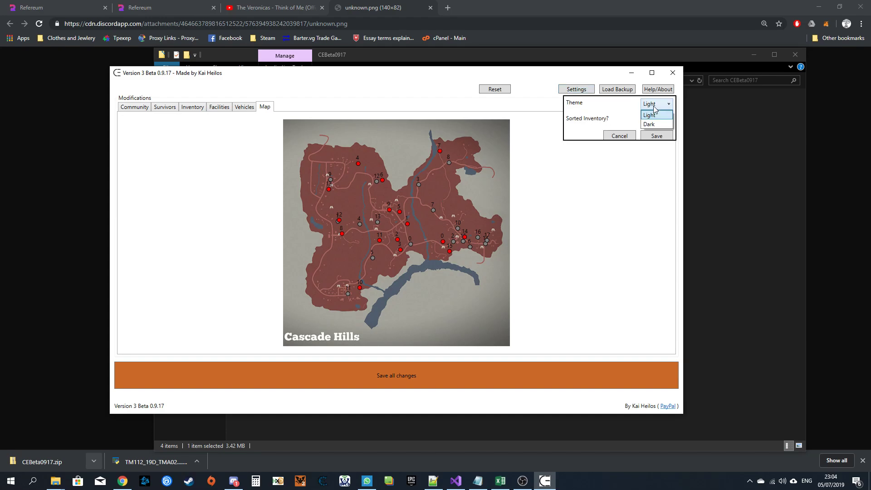
click(654, 107)
click(655, 106)
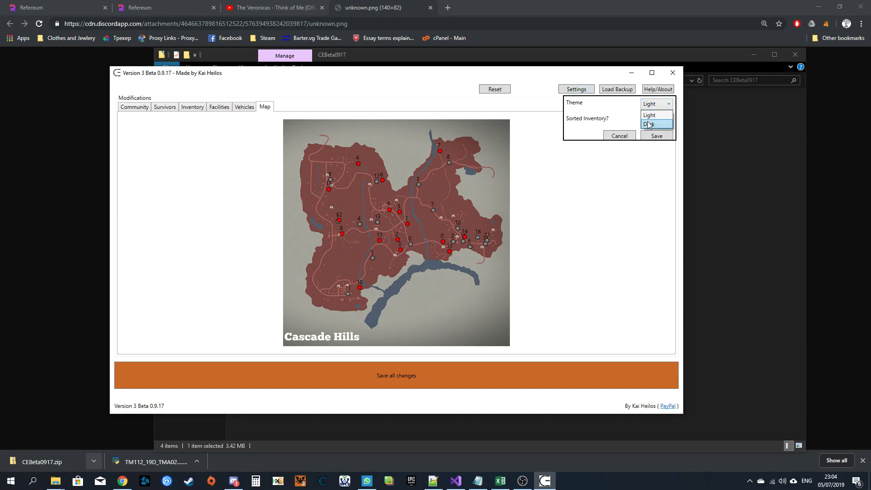
click(648, 124)
click(656, 136)
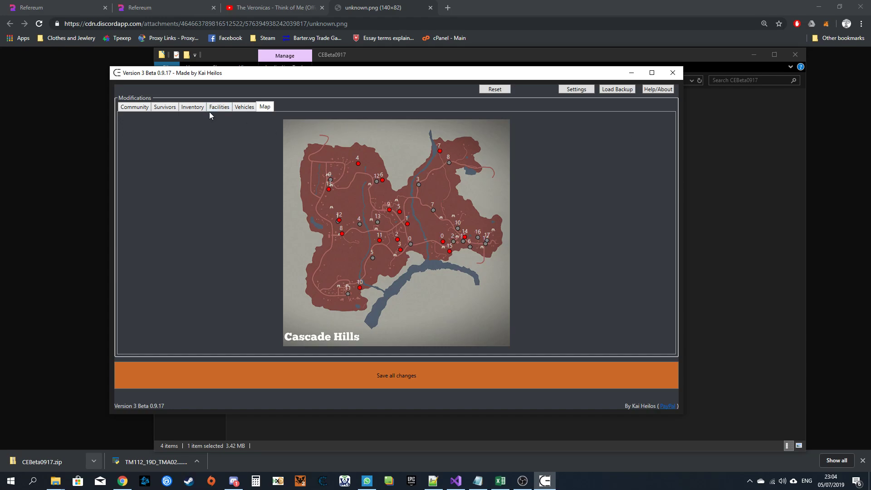
Look over the inventory and survivor pages in the dark theme
click(192, 107)
key(Left)
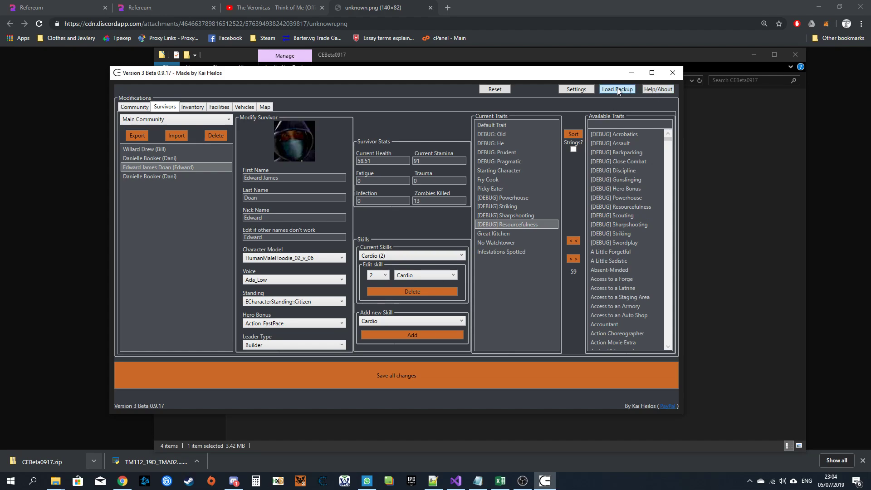
Discard the edits to return to the save selection menu, and follow the developer's PayPal link
click(494, 90)
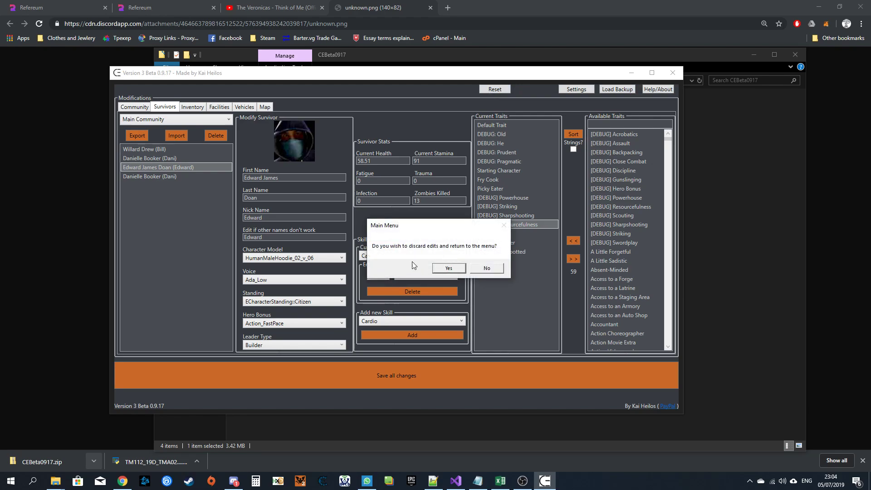
click(448, 268)
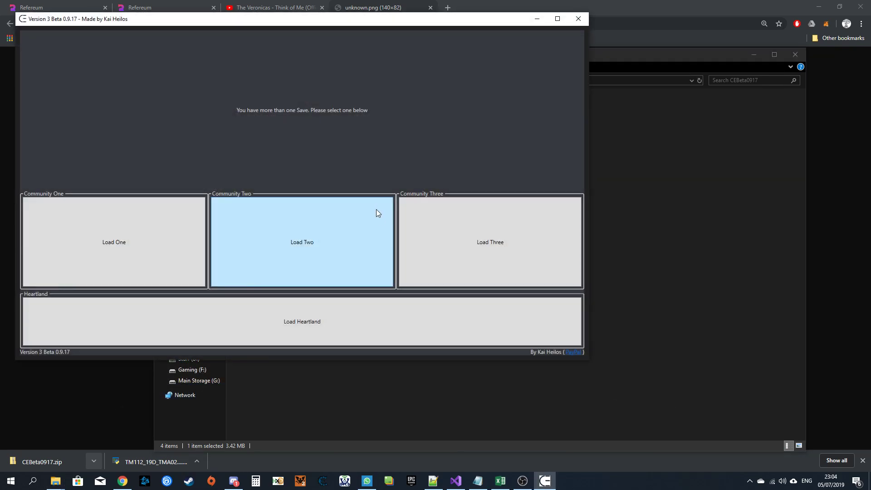
click(572, 353)
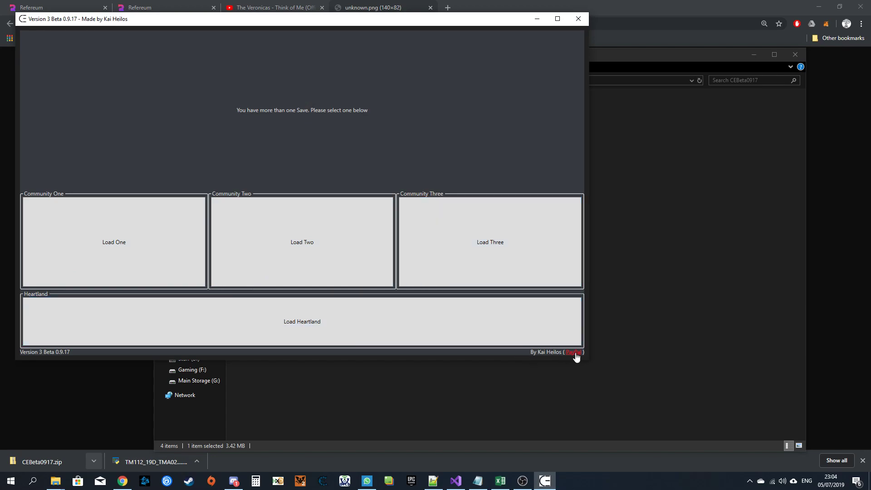